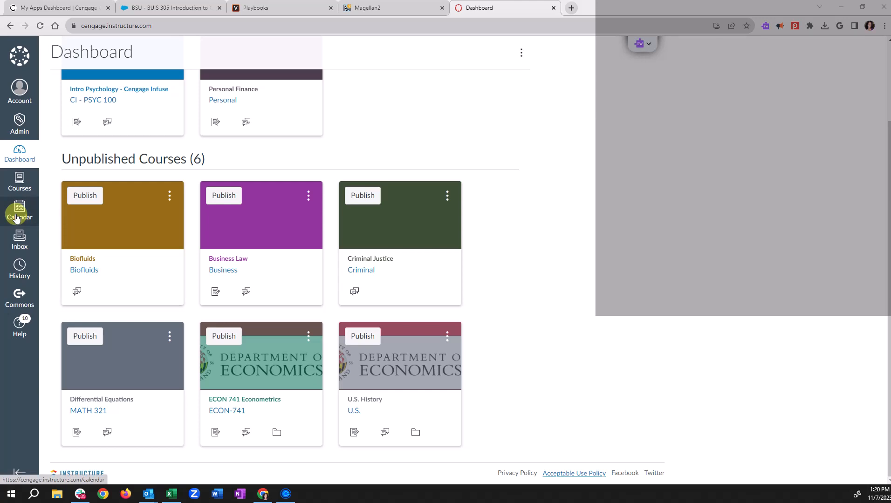
# Open the Biofluids course and bring up the navigation options in its course settings
pyautogui.click(92, 237)
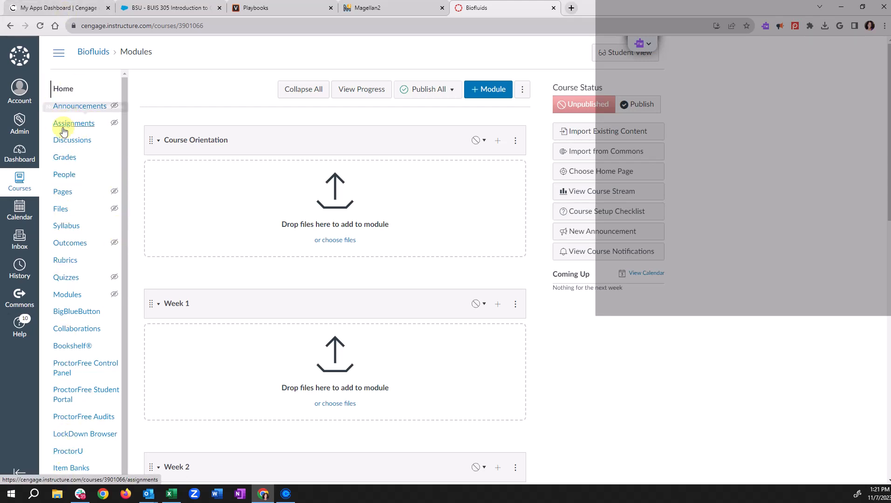
pyautogui.scroll(-1, 57, 241)
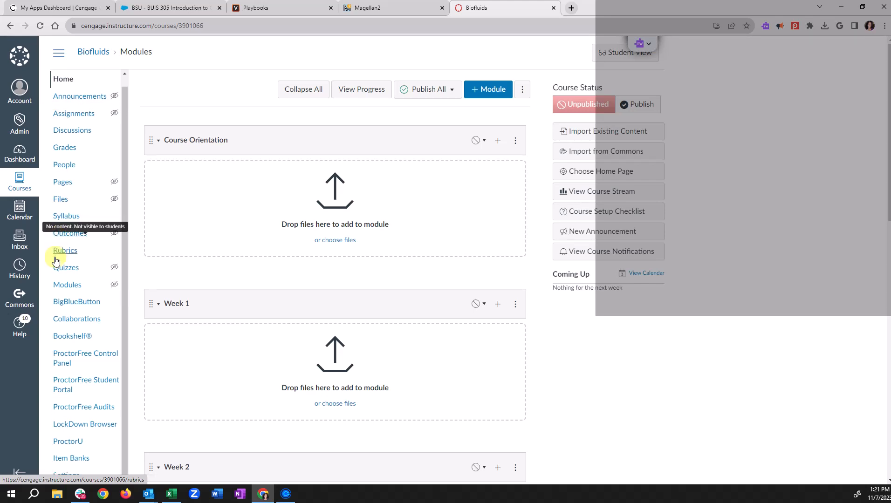
pyautogui.scroll(-1, 179, 342)
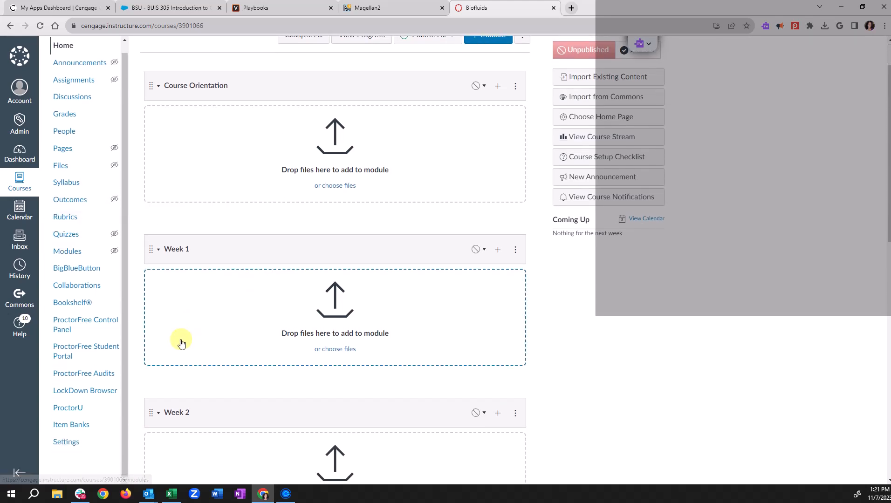
pyautogui.click(65, 446)
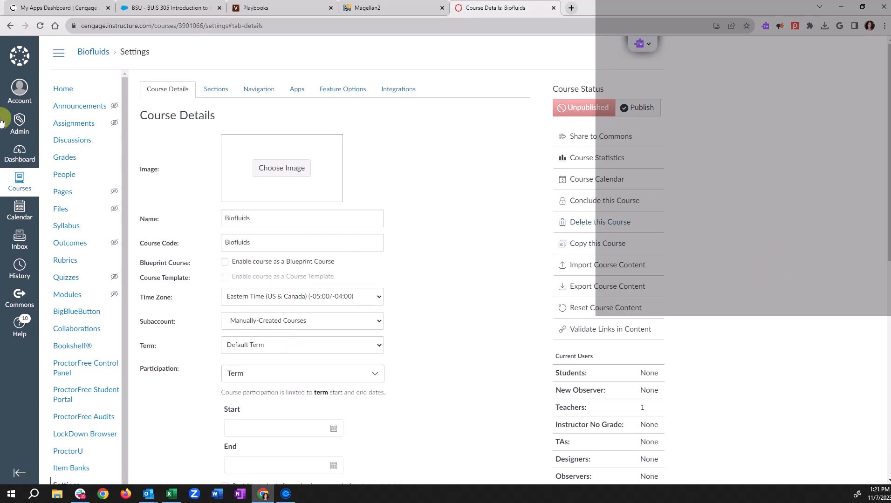
pyautogui.click(262, 94)
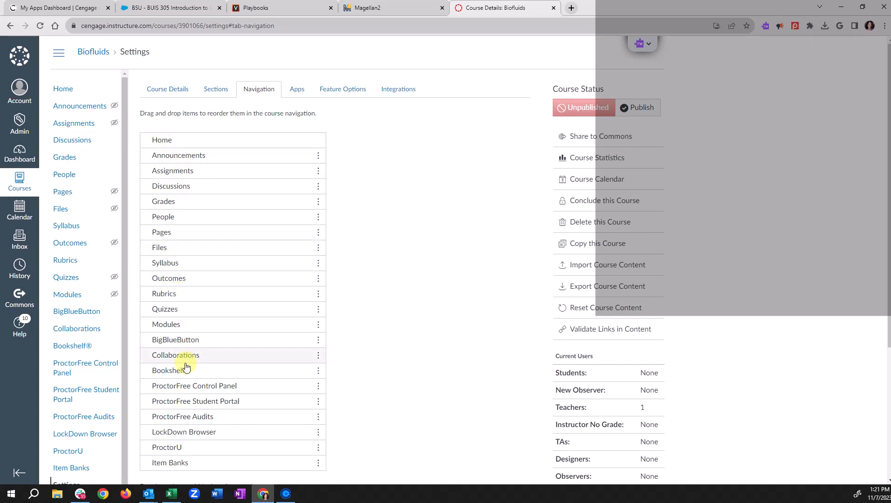
pyautogui.click(353, 319)
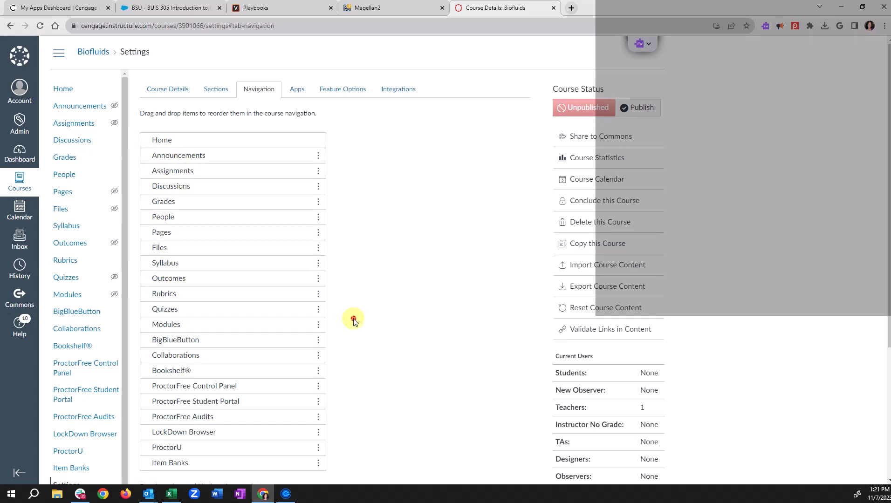
# Enable the hidden Cengage item by moving it directly below Home in the course navigation, and save the order
pyautogui.scroll(-4, 367, 266)
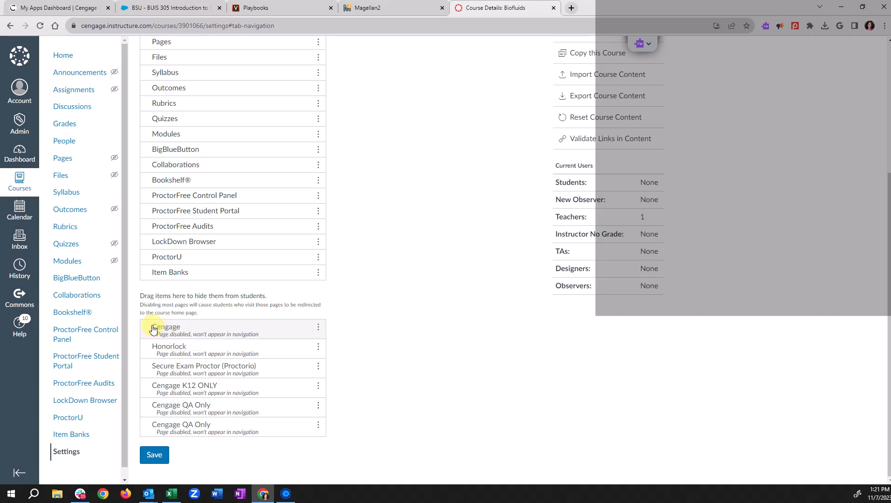
pyautogui.moveTo(153, 329); pyautogui.dragTo(166, 149)
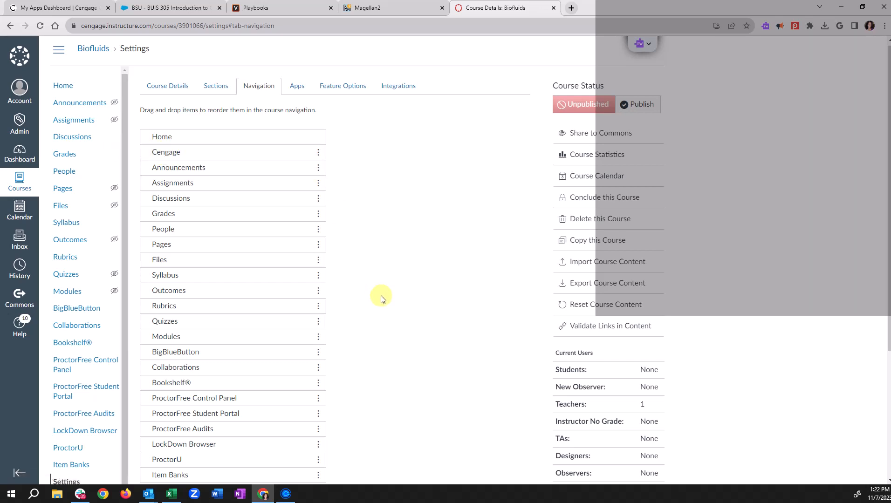
pyautogui.scroll(-3, 376, 302)
pyautogui.scroll(-2, 376, 302)
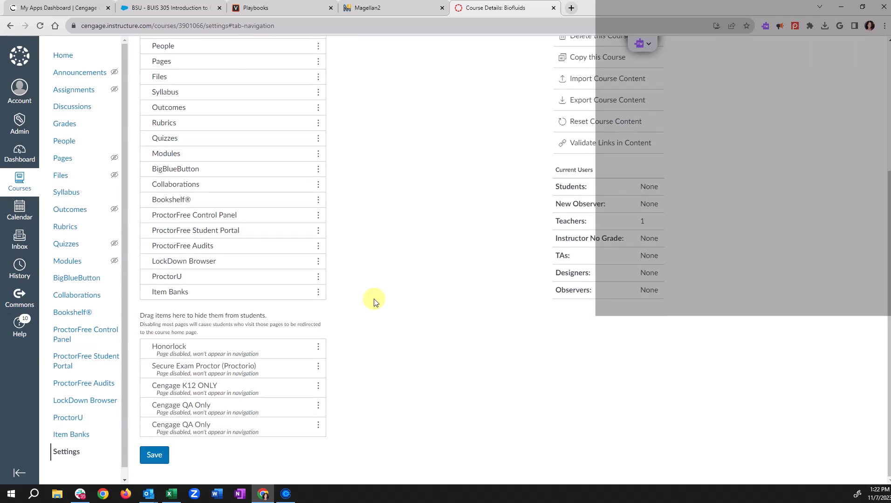
pyautogui.click(155, 455)
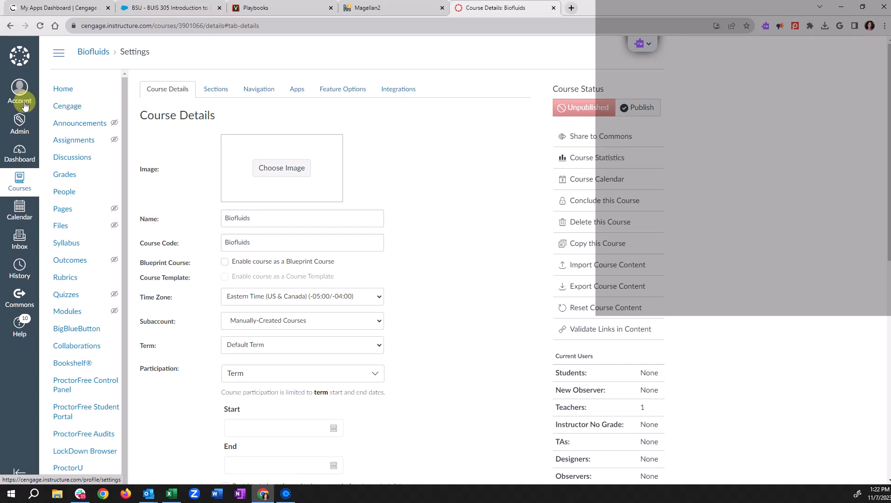
# Open Cengage from the course navigation and choose to add a homework platform
pyautogui.click(76, 107)
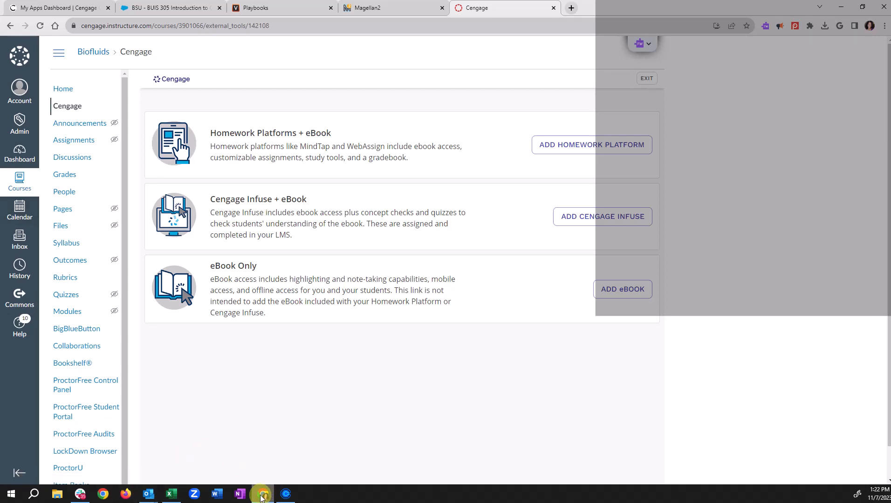
pyautogui.moveTo(259, 497)
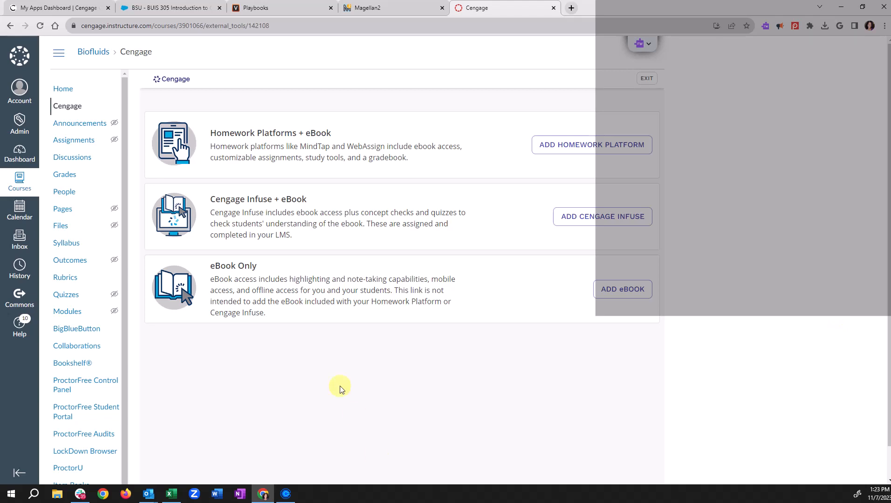
pyautogui.click(588, 145)
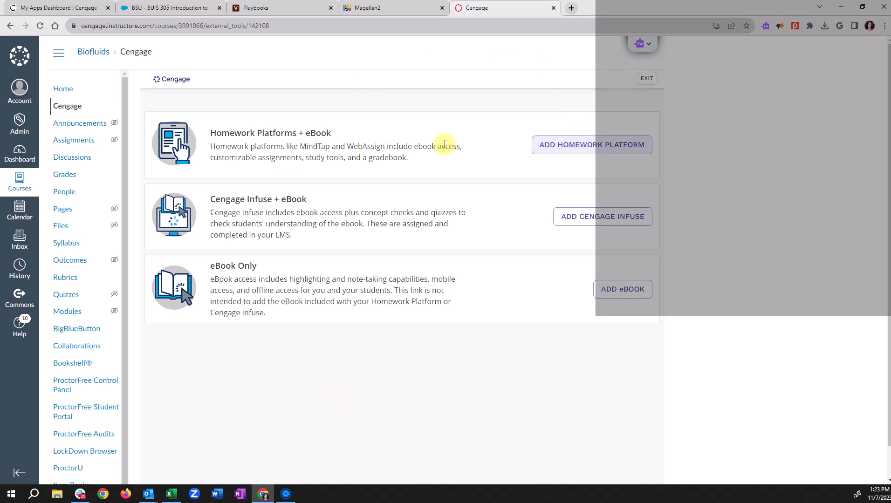
pyautogui.click(620, 145)
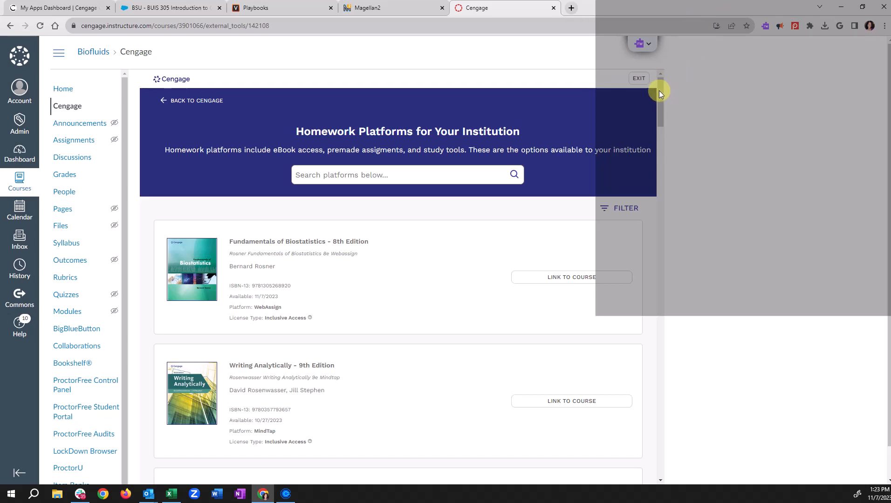
# Search the institution's homework platforms for "rosner"
pyautogui.moveTo(659, 93); pyautogui.dragTo(660, 94)
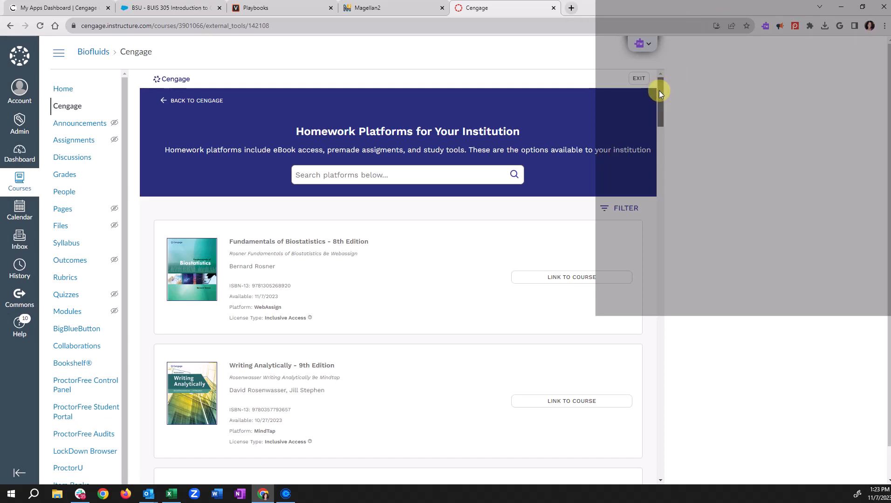
pyautogui.moveTo(660, 90); pyautogui.dragTo(670, 41)
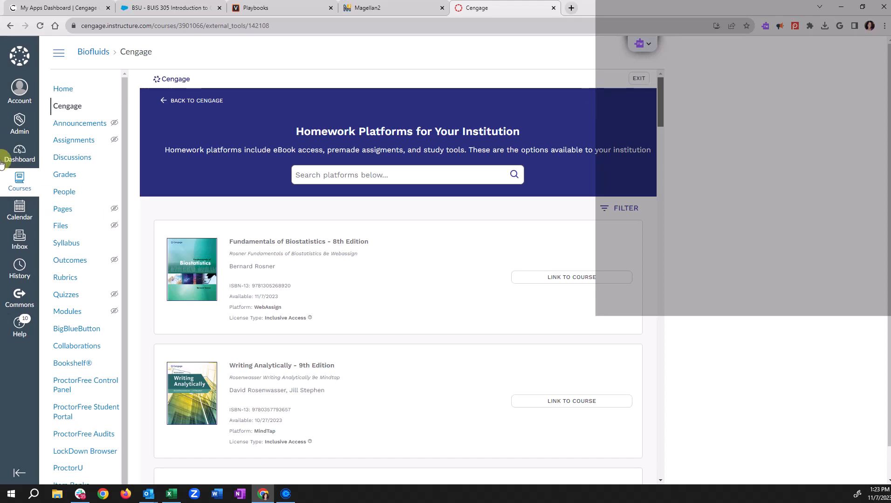
pyautogui.click(380, 174)
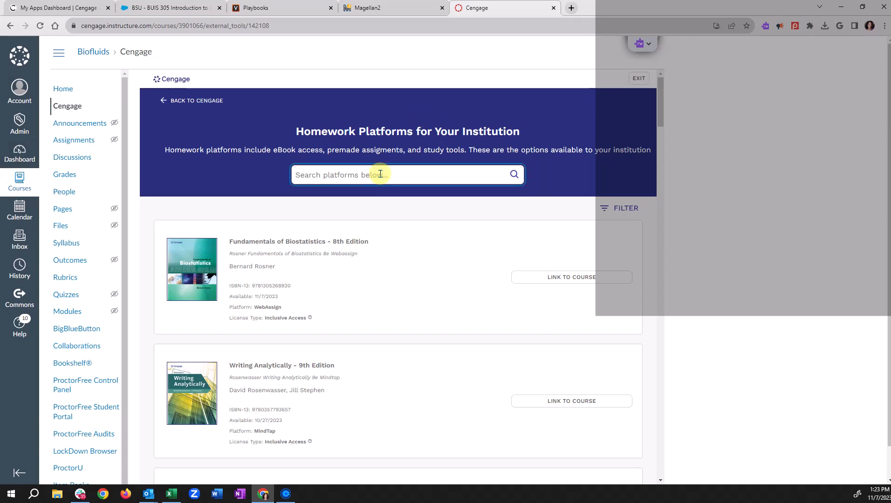
pyautogui.write('rosner')
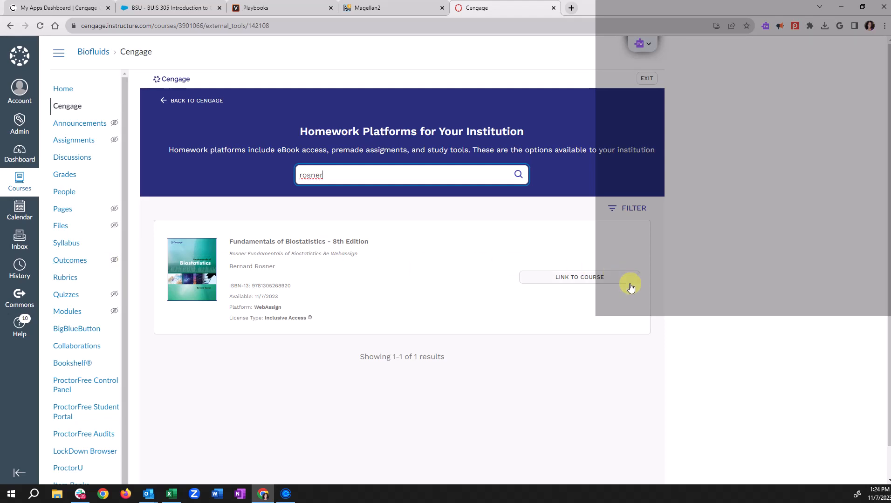
# Link Fundamentals of Biostatistics - 8th Edition to the Canvas course using the existing course BIOE 331 0101
pyautogui.click(553, 279)
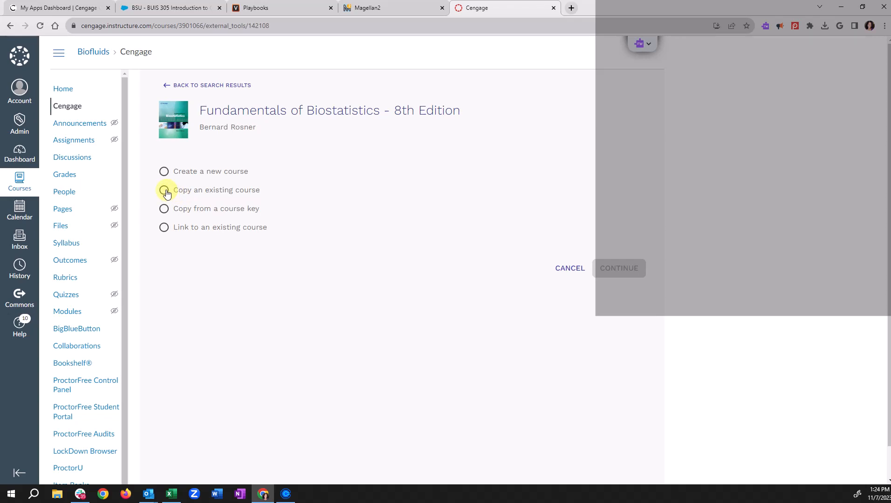
pyautogui.click(164, 209)
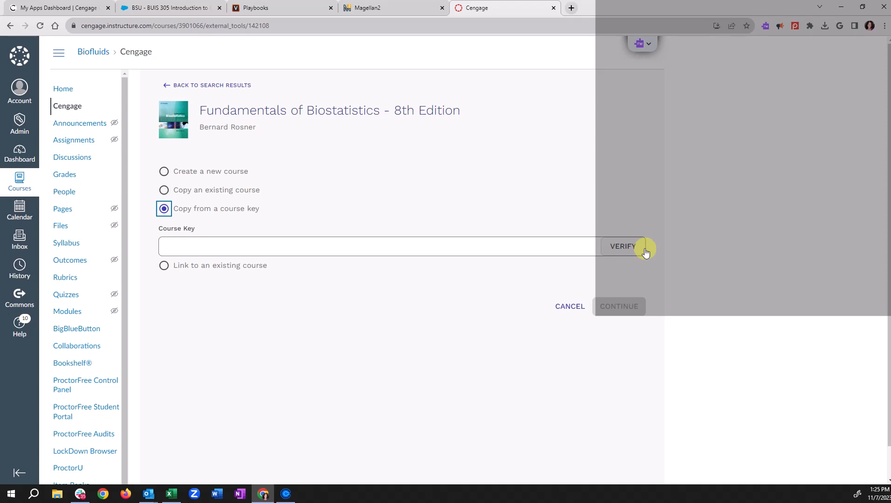
pyautogui.click(163, 266)
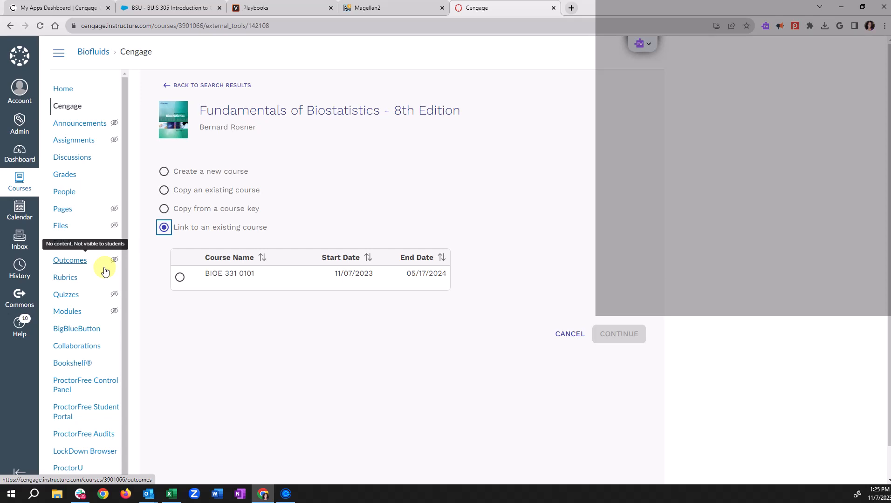
pyautogui.click(179, 279)
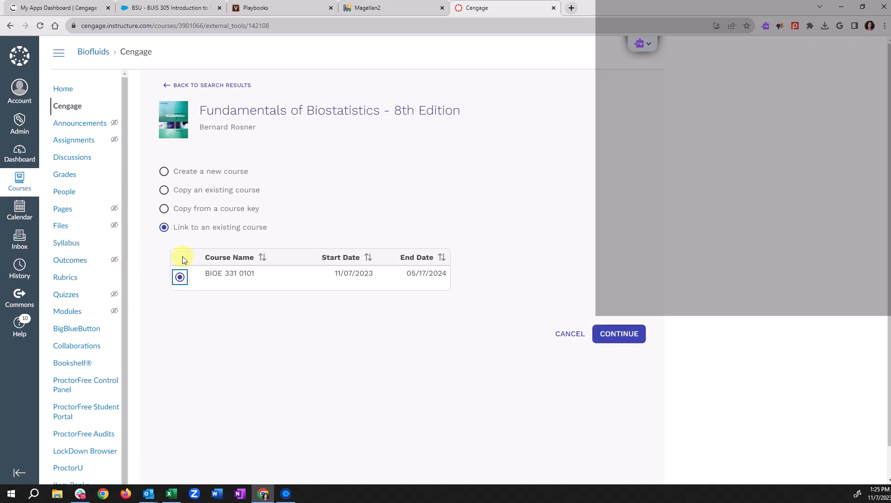
pyautogui.click(614, 331)
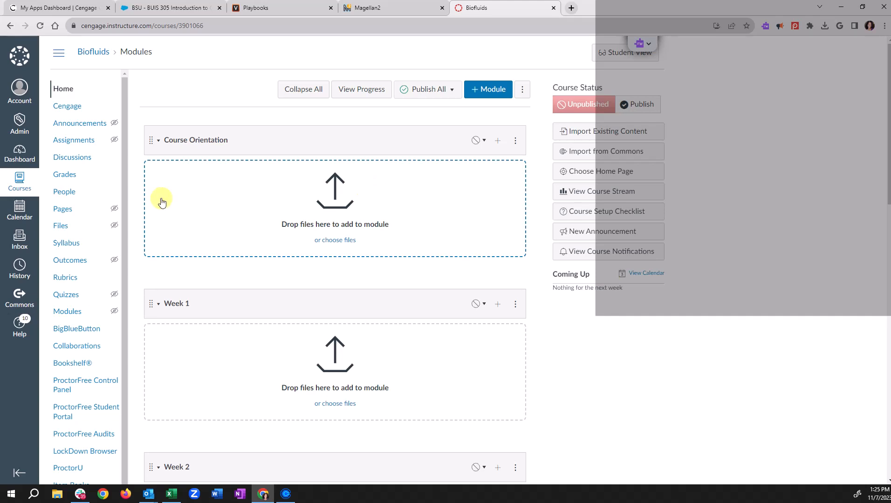
# Open the title of the BIOE 331 0101 link for editing in the Rosner Fundamentals of Biostatistics 8e Webassign module
pyautogui.scroll(-1, 293, 280)
pyautogui.scroll(-15, 293, 279)
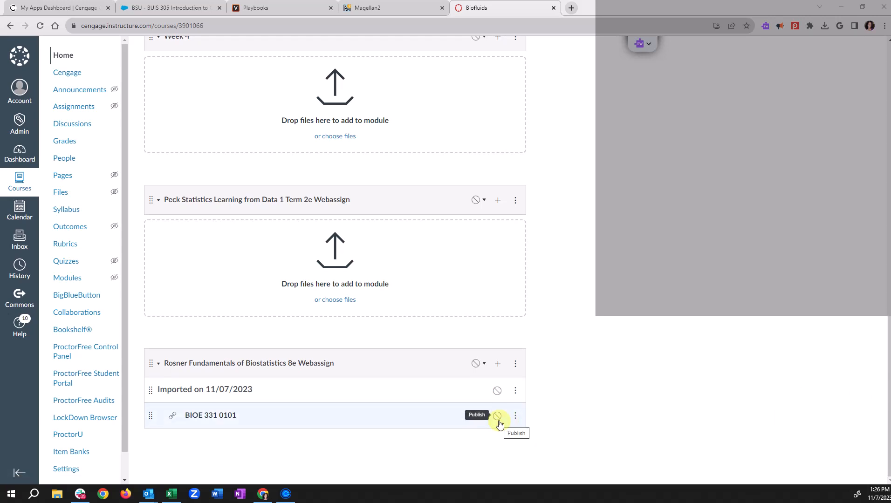
pyautogui.click(515, 416)
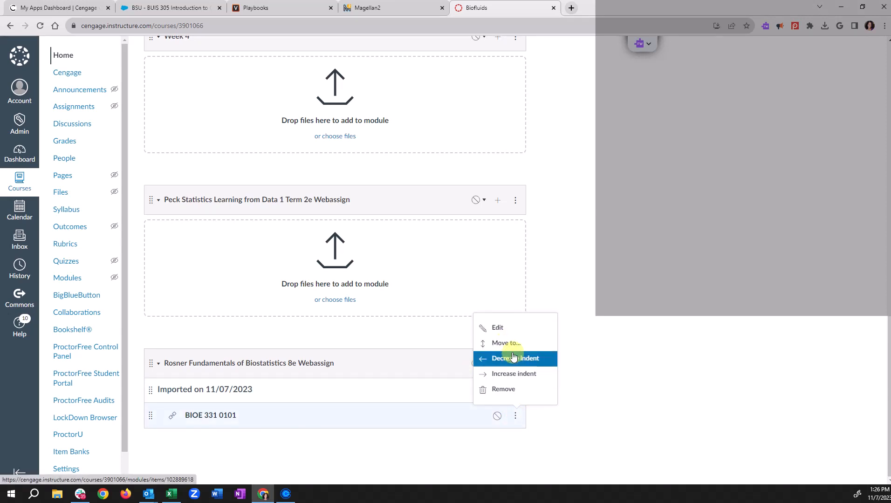
pyautogui.click(497, 328)
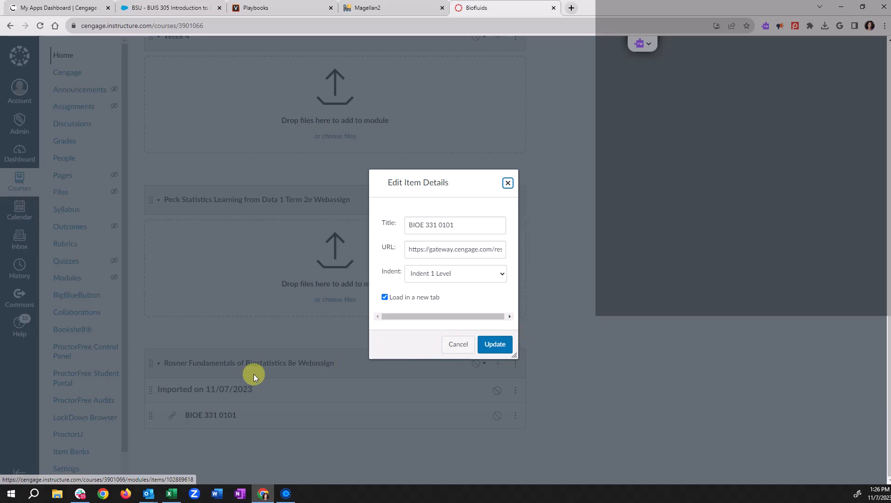
pyautogui.click(405, 224)
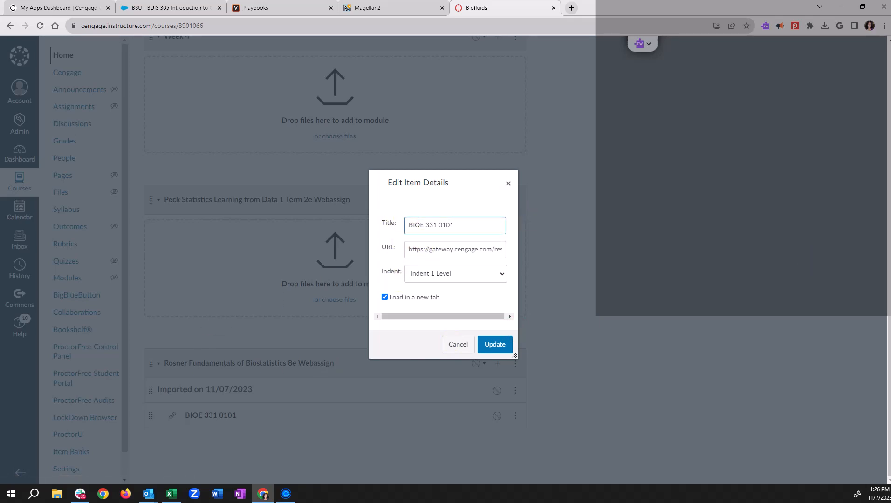
pyautogui.write('Access and Regi')
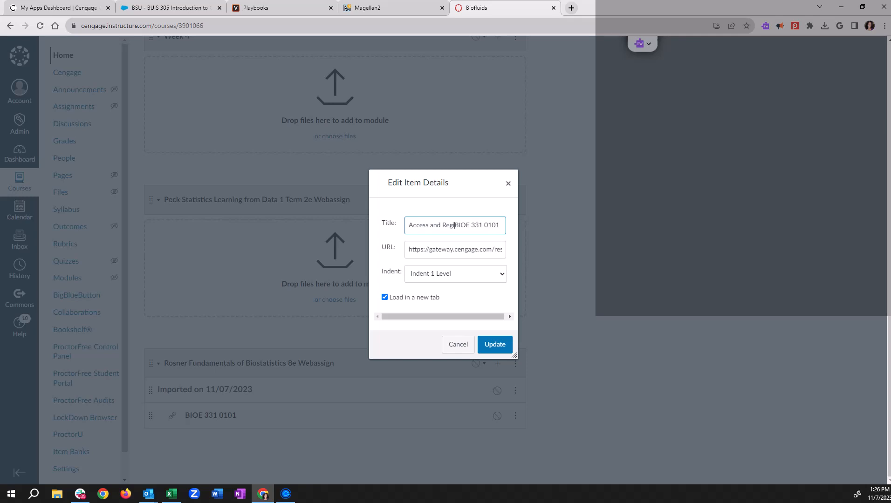
pyautogui.write('ster')
pyautogui.press('BackSpace')
pyautogui.press('BackSpace')
pyautogui.press('BackSpace')
pyautogui.press('BackSpace')
pyautogui.press('BackSpace')
pyautogui.press('BackSpace')
pyautogui.press('BackSpace')
pyautogui.press('BackSpace')
pyautogui.press('BackSpace')
pyautogui.press('BackSpace')
pyautogui.press('BackSpace')
pyautogui.press('BackSpace')
pyautogui.press('BackSpace')
pyautogui.press('BackSpace')
pyautogui.press('BackSpace')
pyautogui.press('BackSpace')
pyautogui.press('BackSpace')
pyautogui.press('BackSpace')
pyautogui.press('BackSpace')
# Retitle the module link as "WebAssign Access and Registration for BIOE 331 0101" and update the item
pyautogui.write('WebAssign A')
pyautogui.write('ccess and R')
pyautogui.write('egistratio')
pyautogui.write('n for')
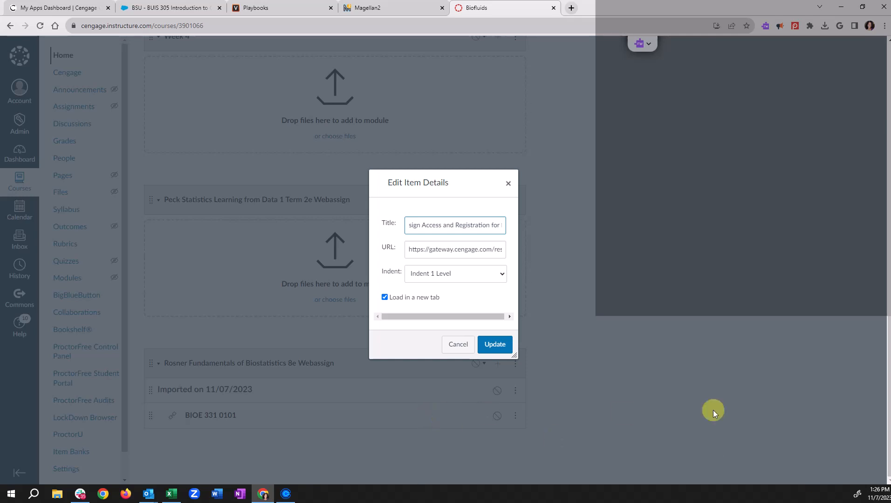
pyautogui.click(493, 345)
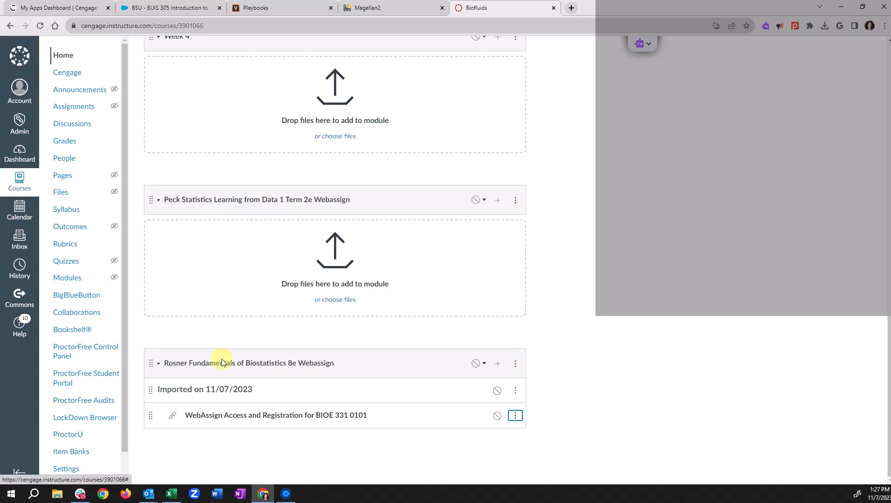
# Move the "WebAssign Access and Registration for BIOE 331 0101" link from the Rosner module to the Course Orientation module
pyautogui.scroll(15, 364, 419)
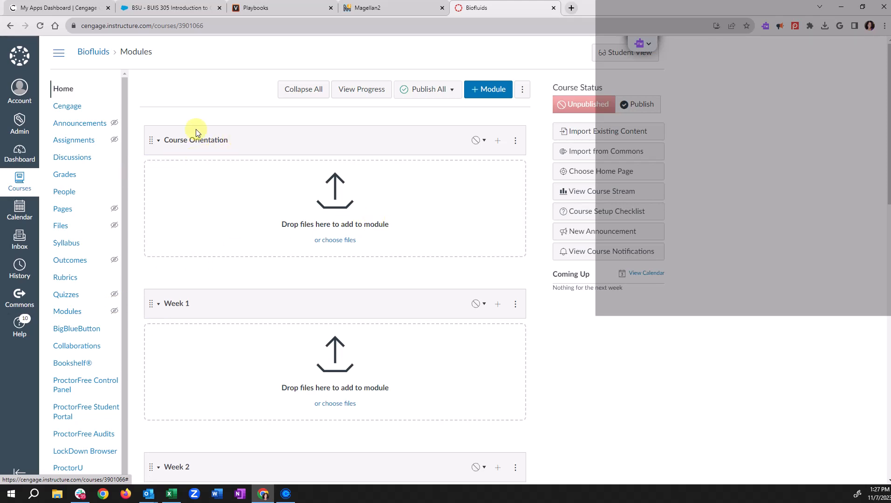
pyautogui.scroll(-1, 484, 294)
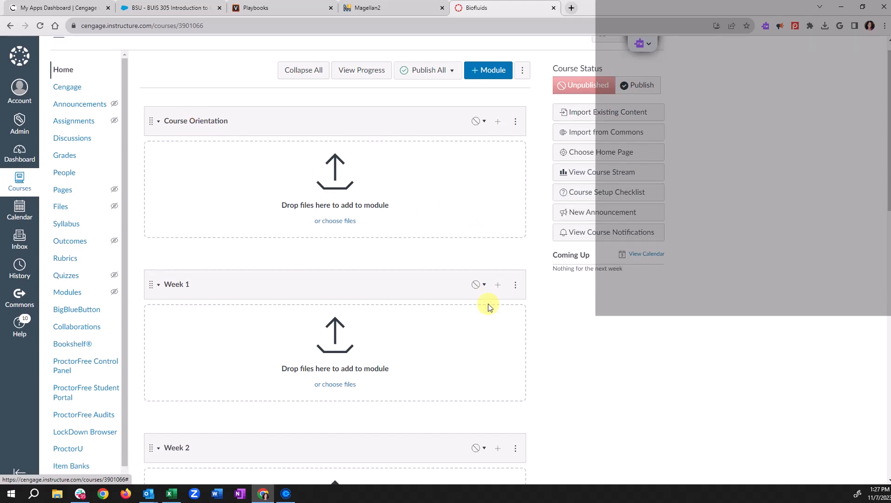
pyautogui.scroll(-15, 487, 305)
pyautogui.click(515, 416)
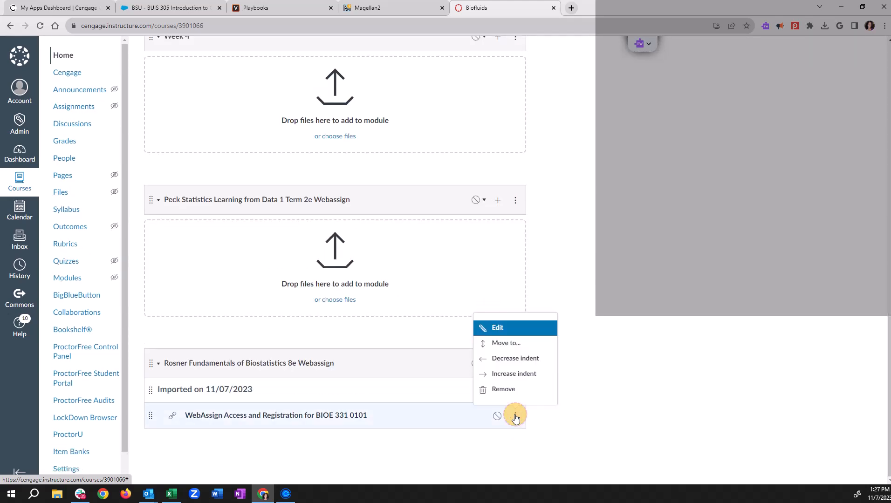
pyautogui.click(509, 344)
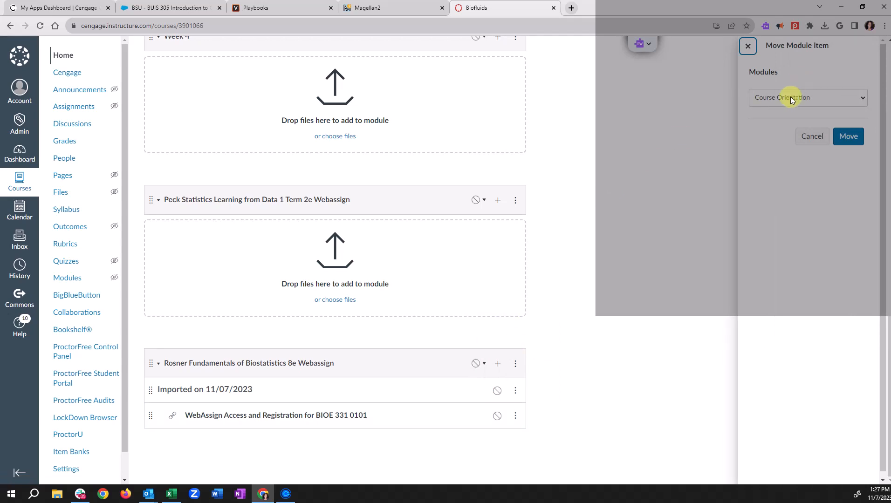
pyautogui.click(790, 99)
pyautogui.click(744, 112)
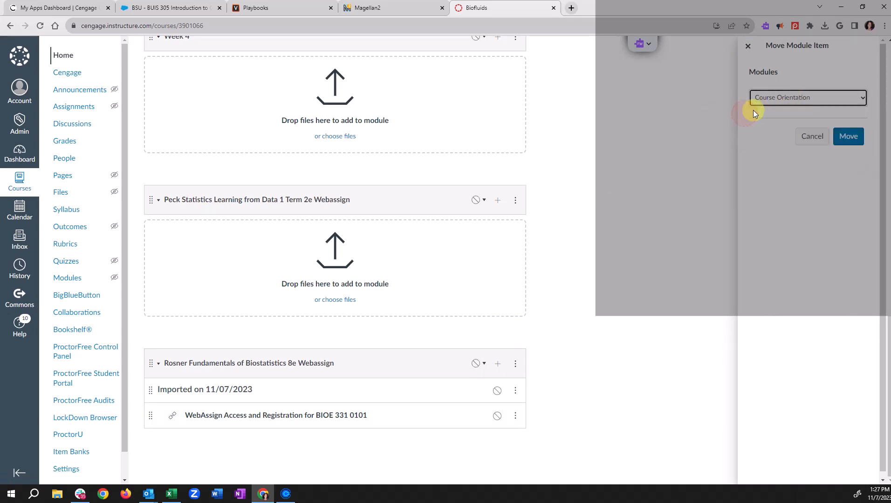
pyautogui.click(863, 137)
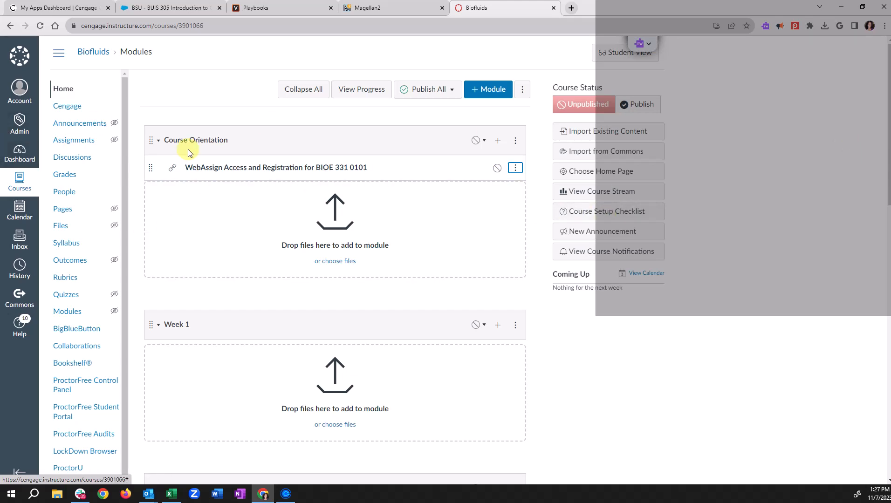
# Launch the WebAssign access link from Course Orientation, examine the instructor's My Classes page and its class filter, and return to the course modules
pyautogui.click(226, 168)
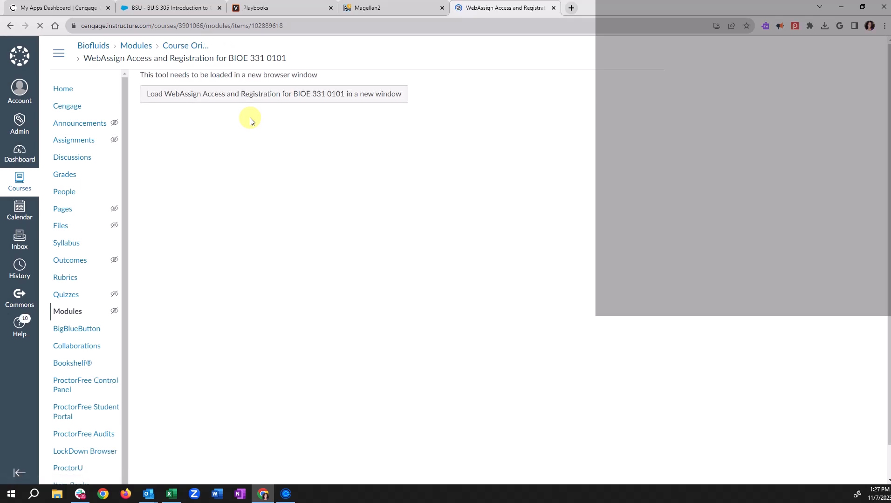
pyautogui.click(263, 93)
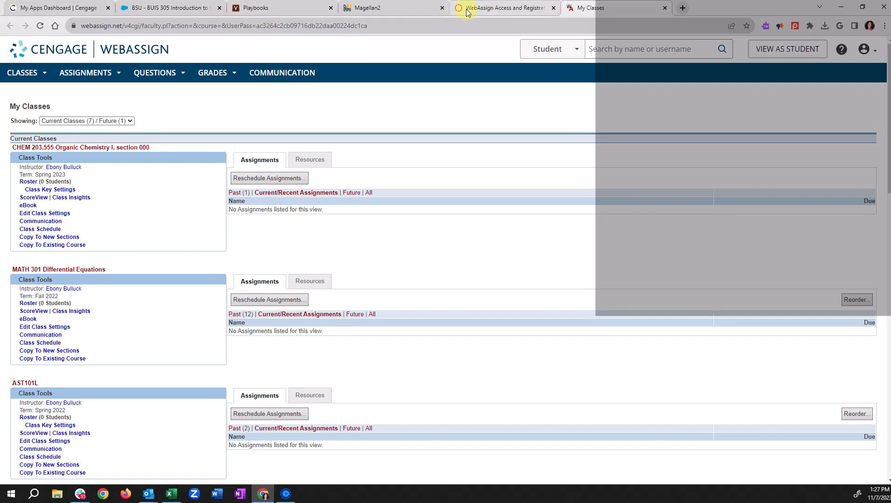
pyautogui.click(509, 7)
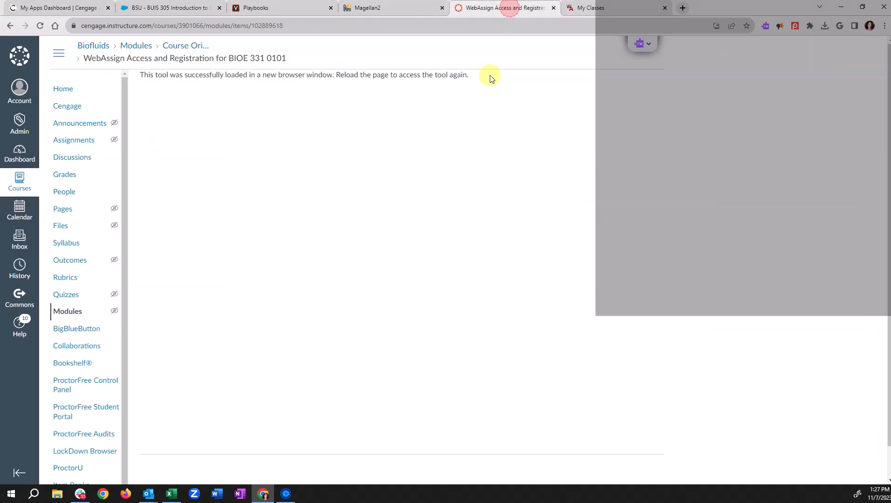
pyautogui.click(587, 8)
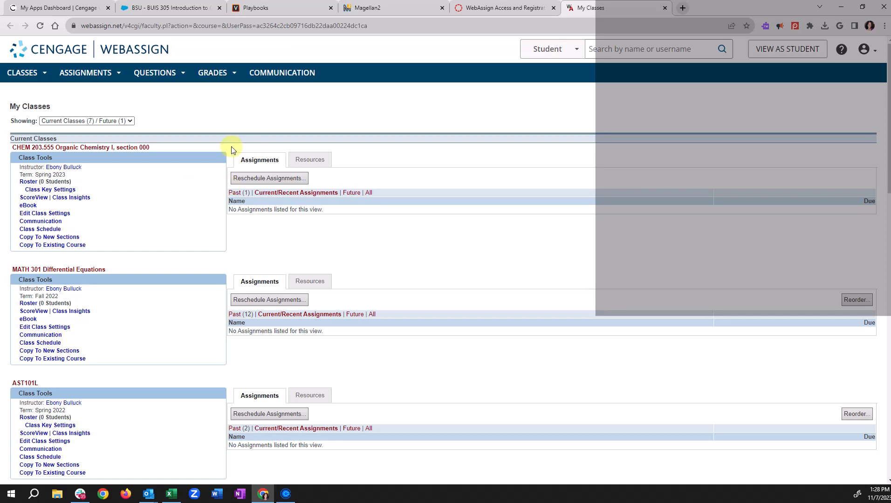
pyautogui.click(87, 121)
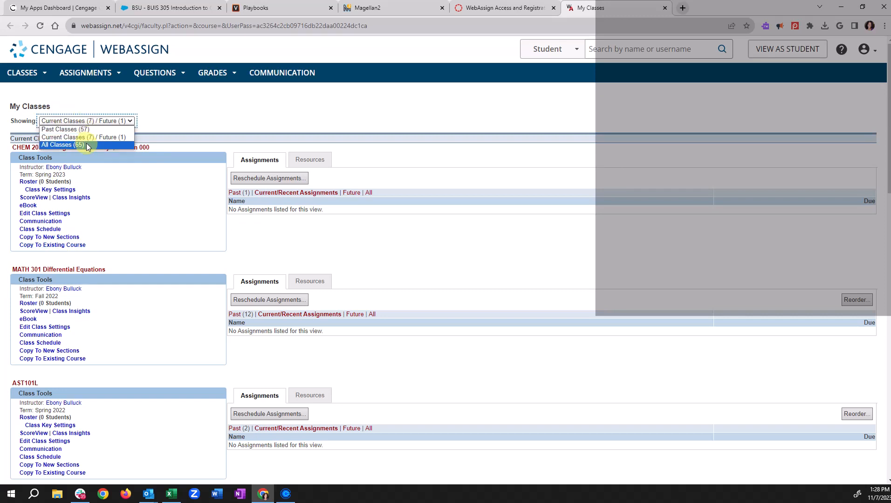
pyautogui.click(363, 123)
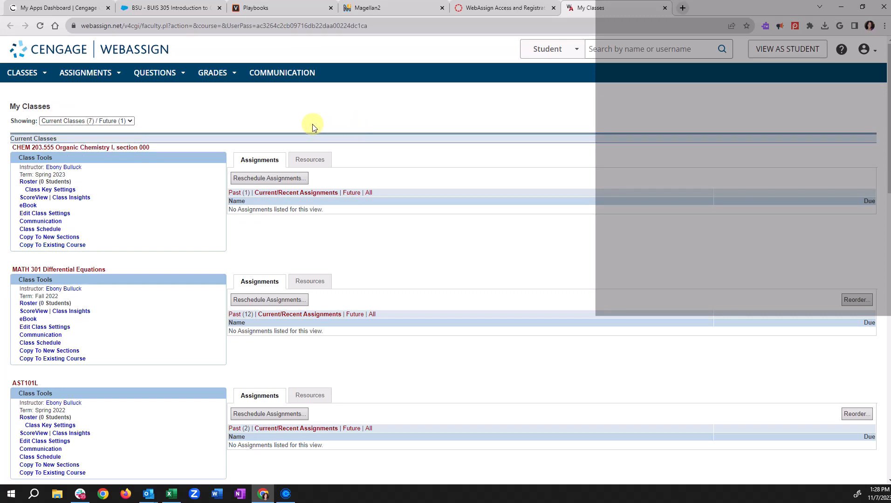
pyautogui.click(664, 8)
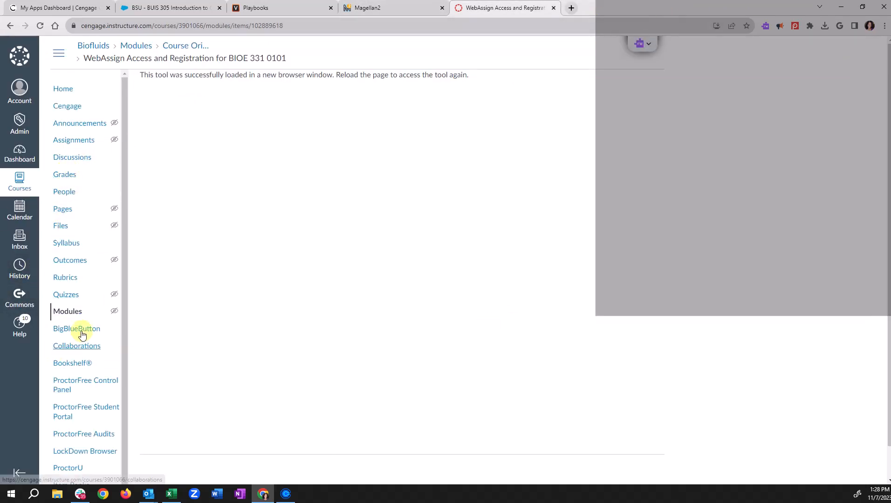
pyautogui.click(65, 314)
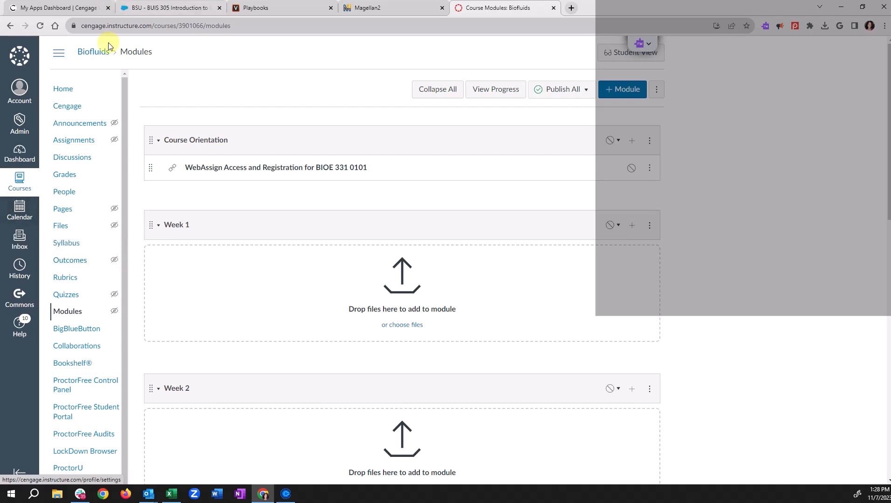
# Open the Cengage content selection for Fundamentals of Biostatistics - 8th Edition, expand all content and review the activity list
pyautogui.click(65, 107)
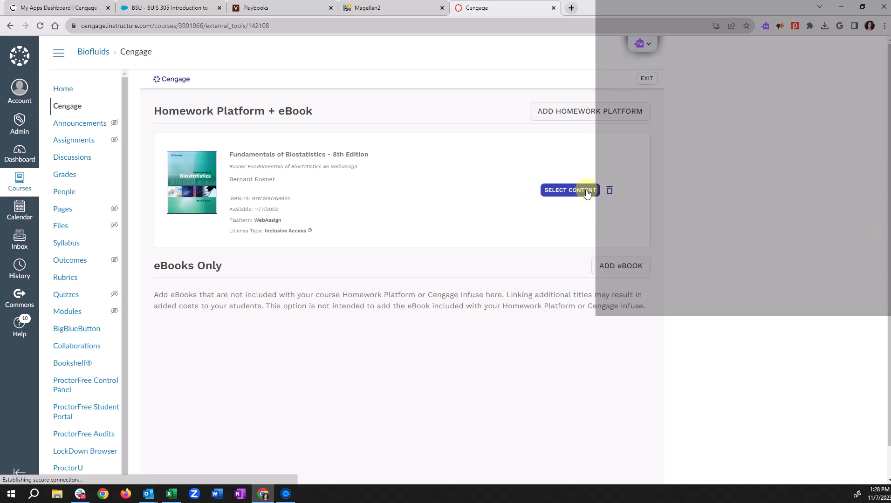
pyautogui.click(572, 191)
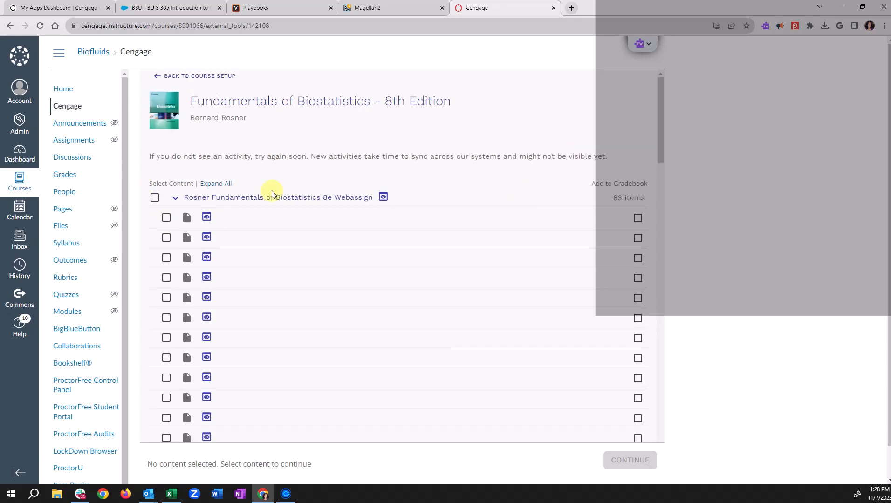
pyautogui.click(220, 184)
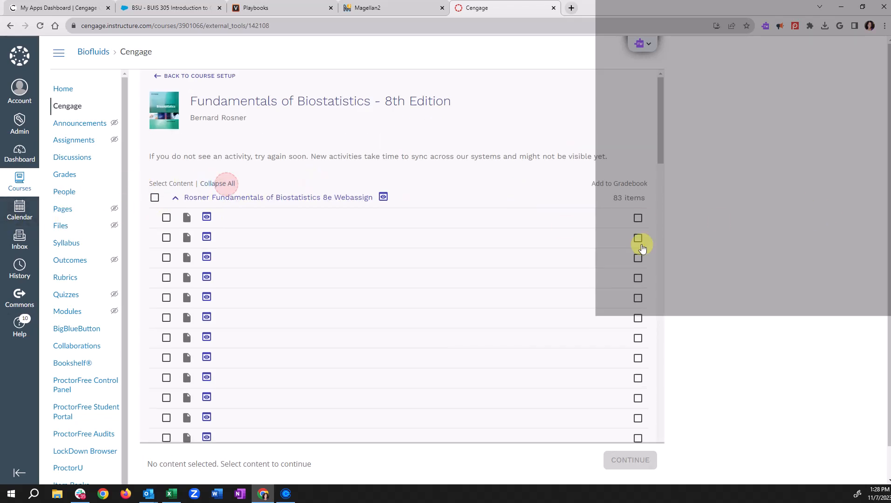
pyautogui.scroll(-10, 408, 329)
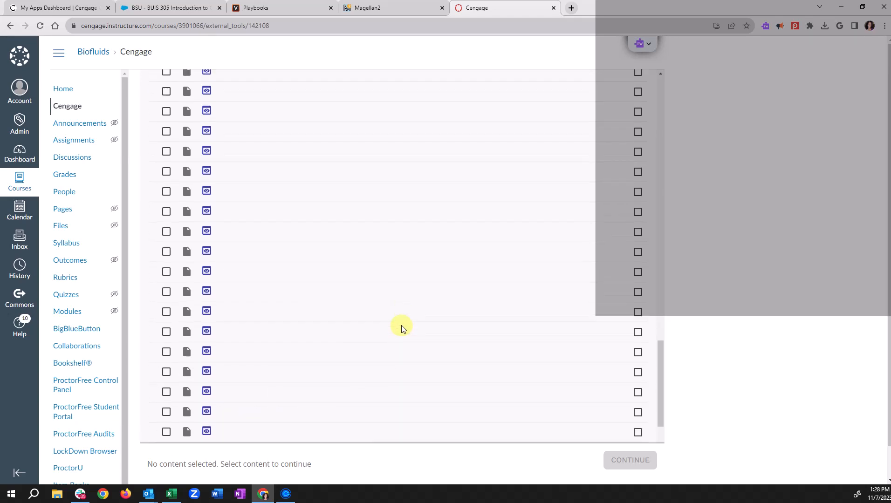
pyautogui.scroll(10, 401, 325)
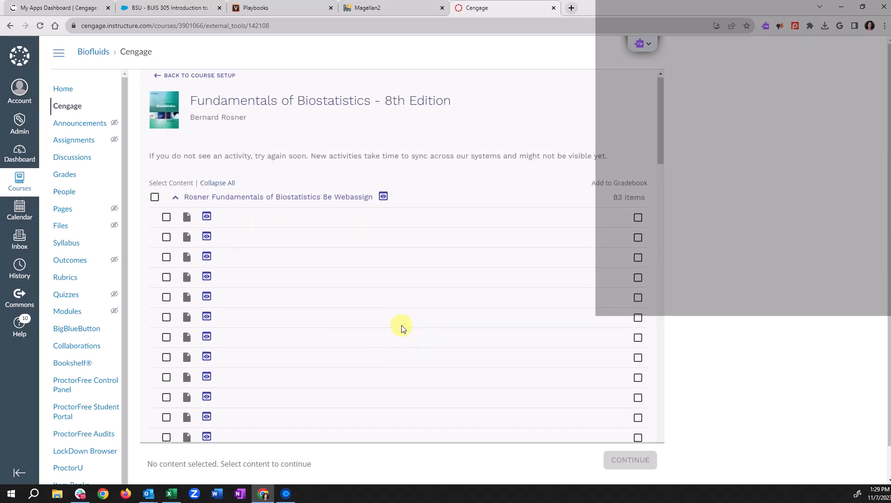
pyautogui.scroll(-15, 401, 325)
pyautogui.scroll(-5, 401, 328)
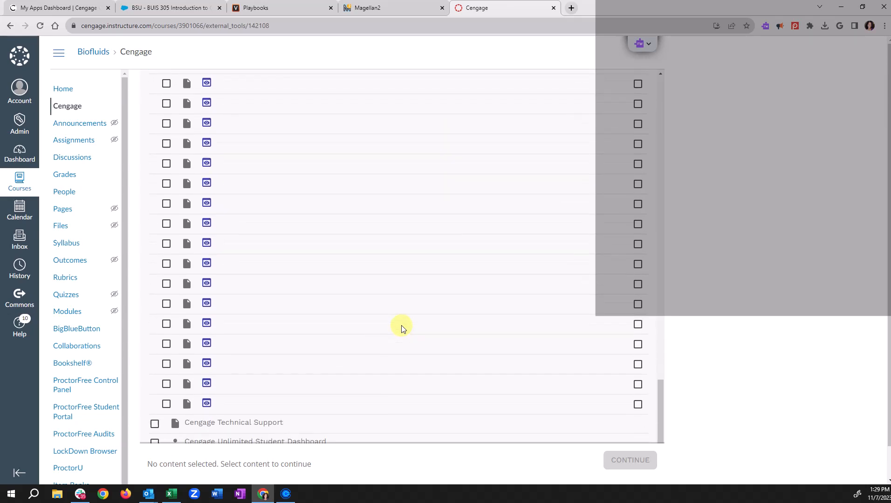
pyautogui.scroll(10, 401, 328)
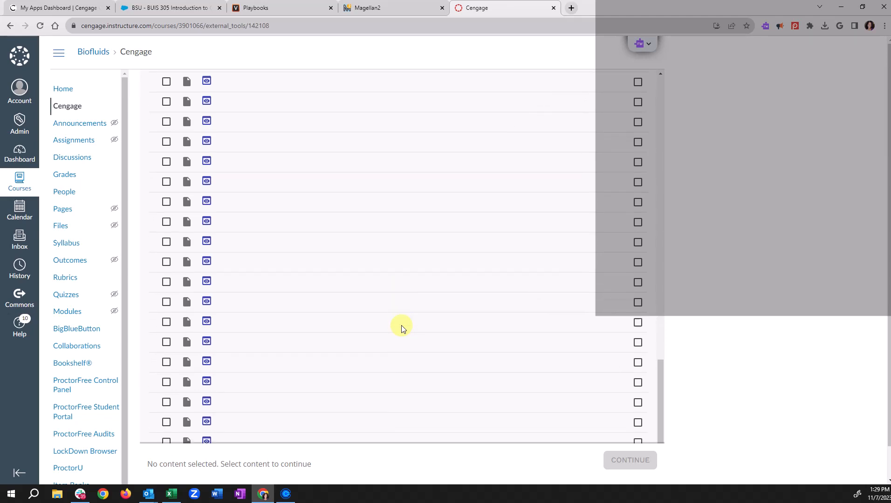
pyautogui.scroll(3, 403, 329)
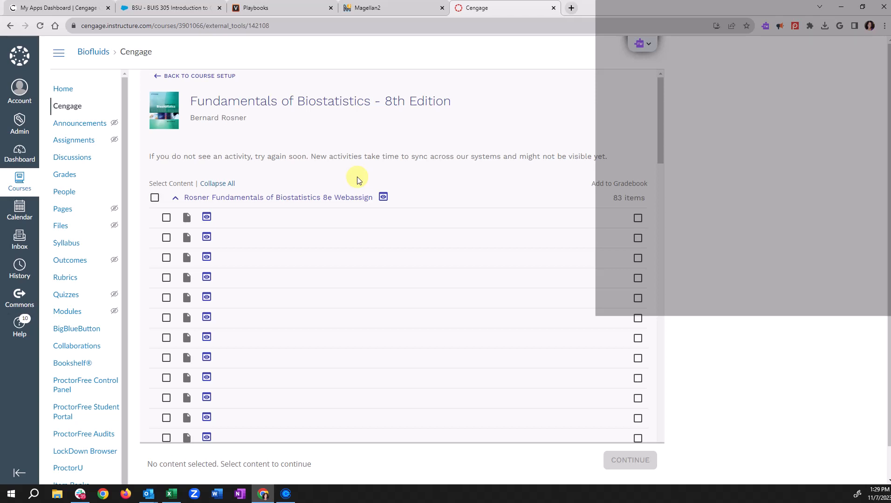
# Preview the first activity, Getting Started with WebAssign - Statistics, and select it for adding to the course
pyautogui.click(206, 218)
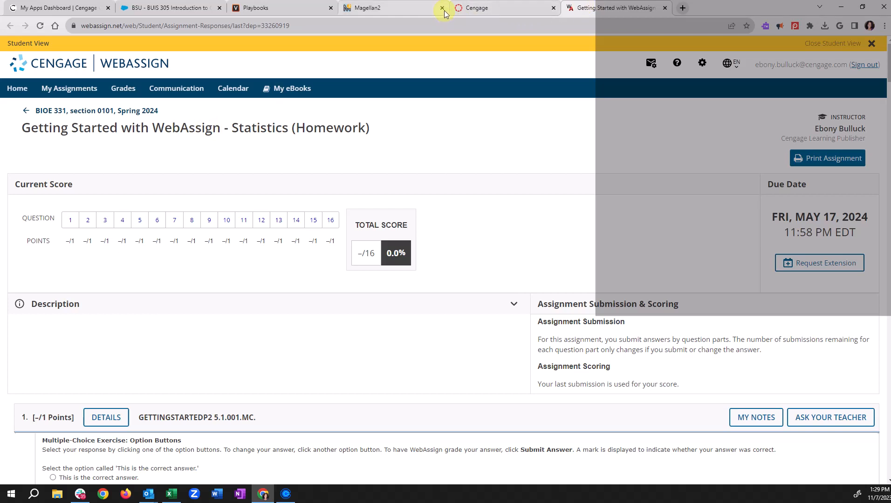
pyautogui.click(473, 8)
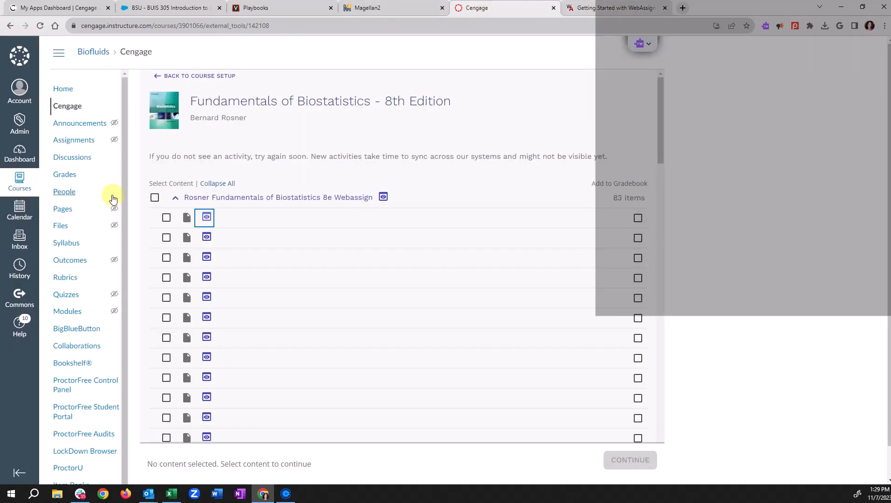
pyautogui.click(167, 218)
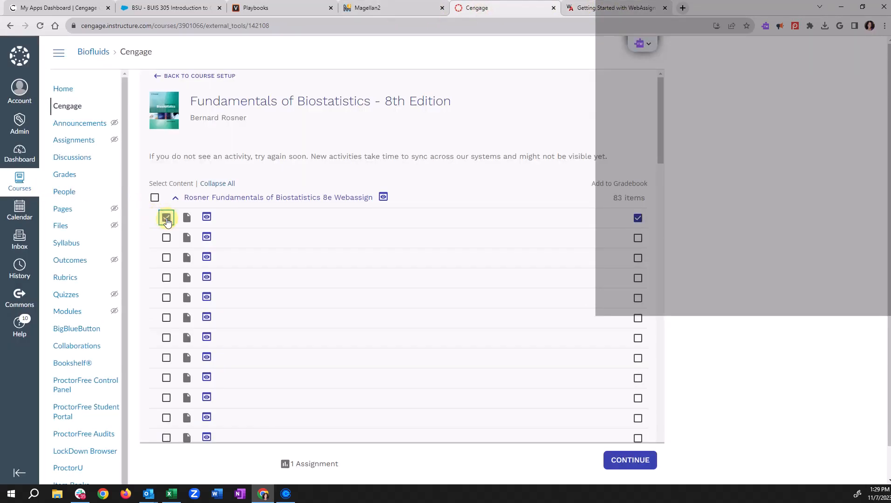
# Preview the second activity, Chapter 1 Concept Exploration Assignment, and add it to the selected content
pyautogui.click(207, 239)
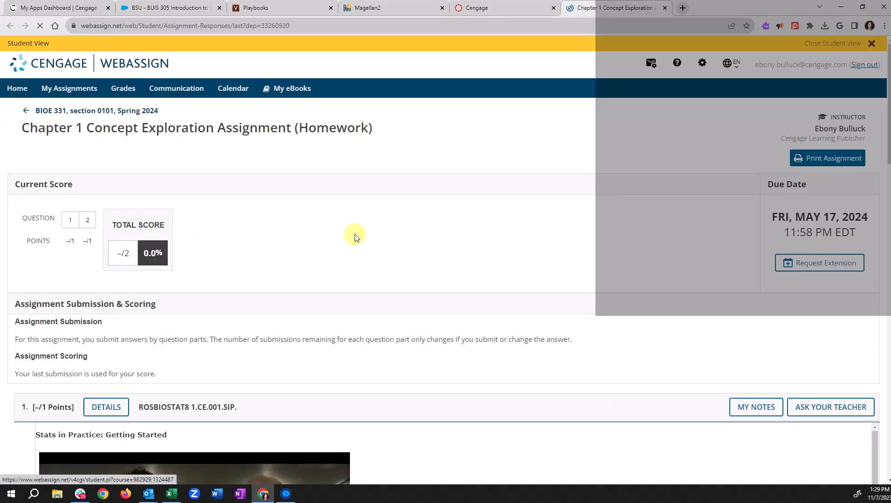
pyautogui.scroll(-4, 359, 250)
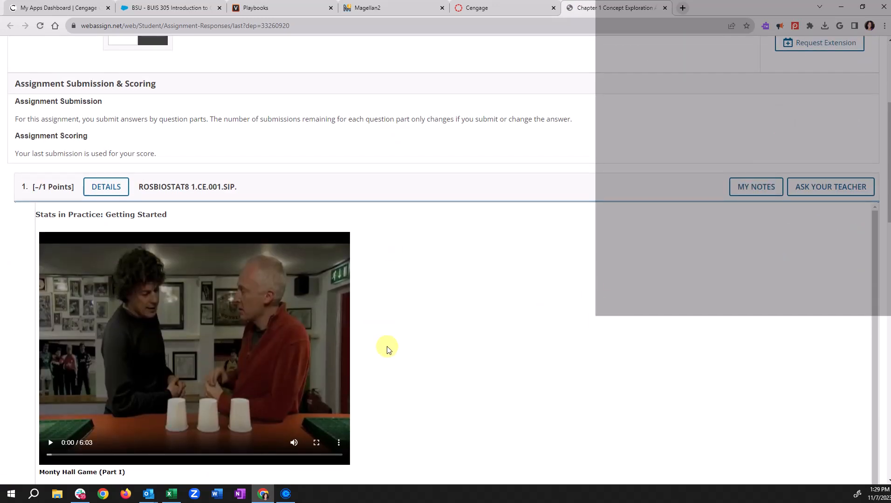
pyautogui.scroll(-4, 387, 346)
pyautogui.click(497, 8)
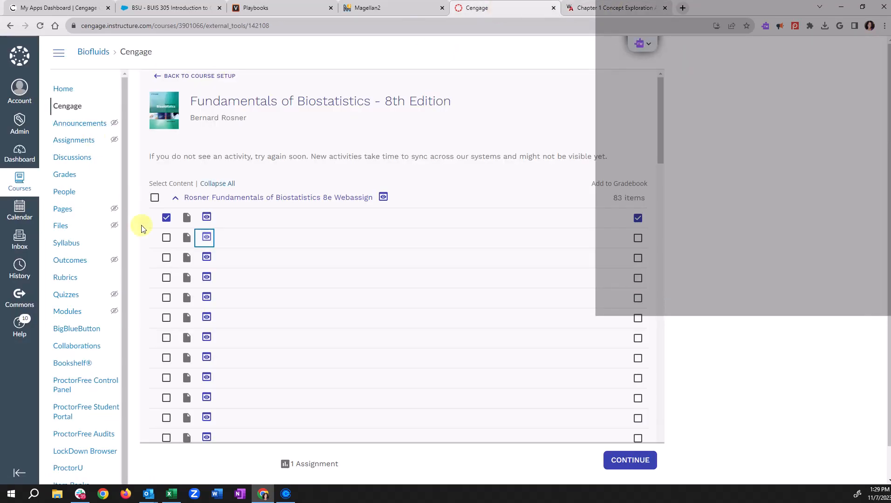
pyautogui.click(166, 237)
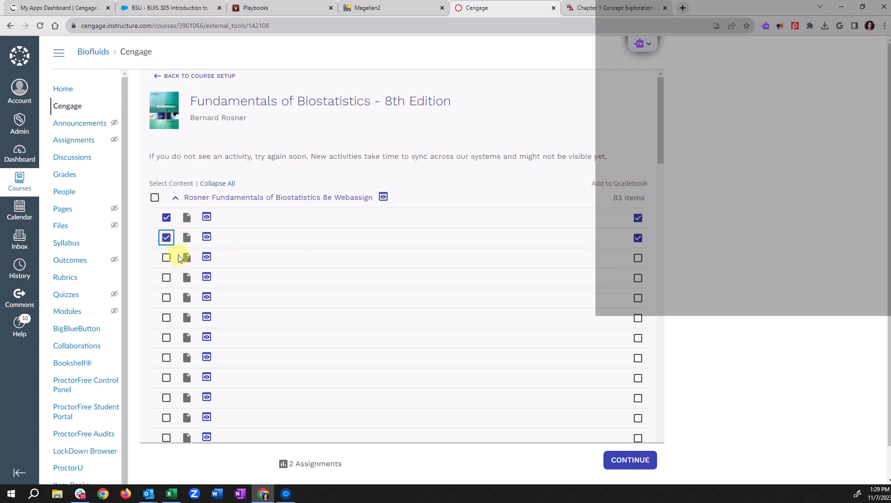
# Preview the third and fourth activities, Chapter 2 Pre-Lecture Assignment and Chapter 2 Homework, and return to the content selection list
pyautogui.click(210, 258)
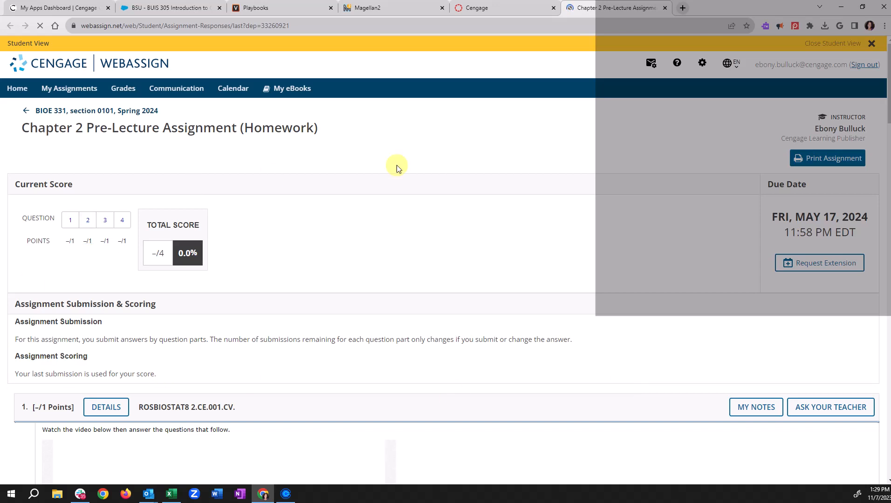
pyautogui.click(480, 5)
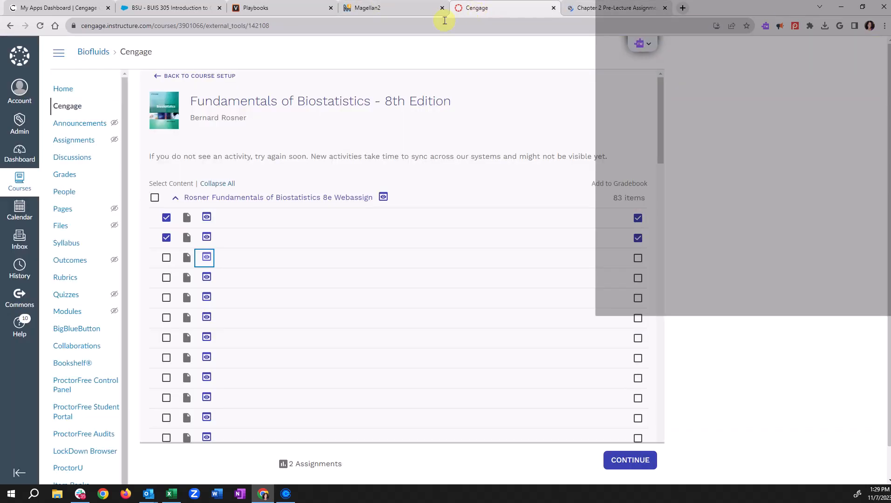
pyautogui.scroll(-3, 339, 320)
pyautogui.scroll(-15, 339, 320)
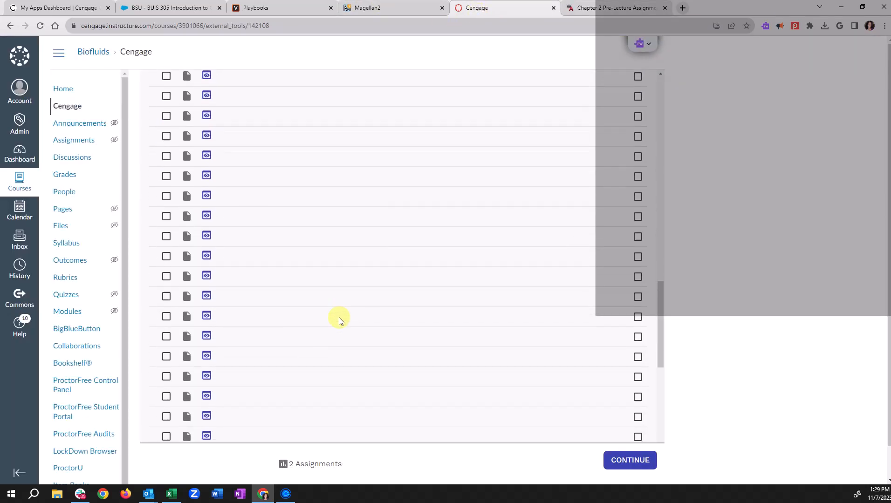
pyautogui.scroll(18, 339, 320)
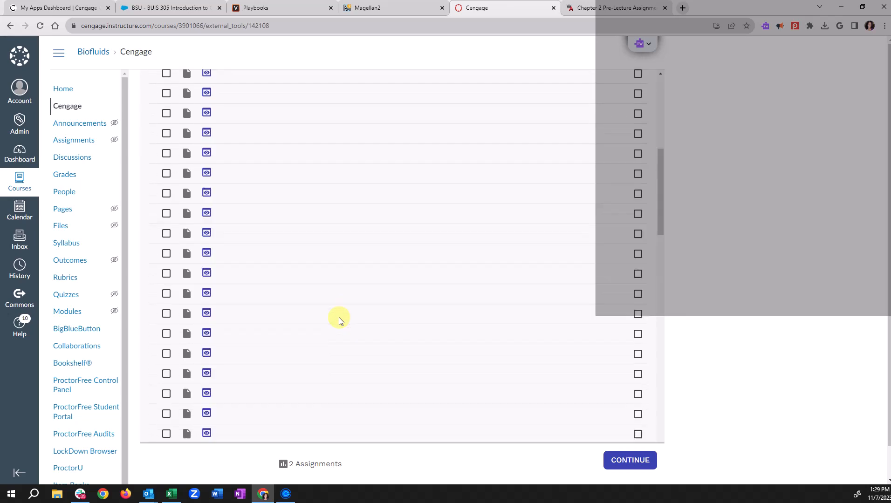
pyautogui.click(207, 277)
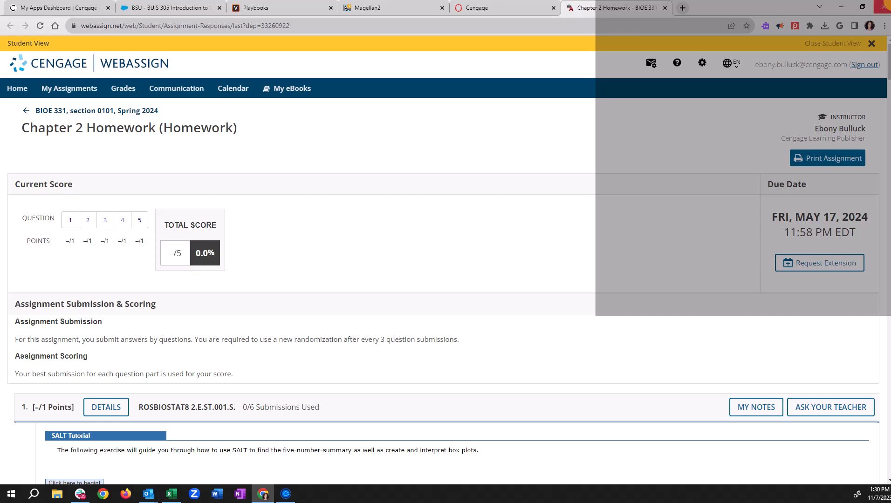
pyautogui.click(663, 9)
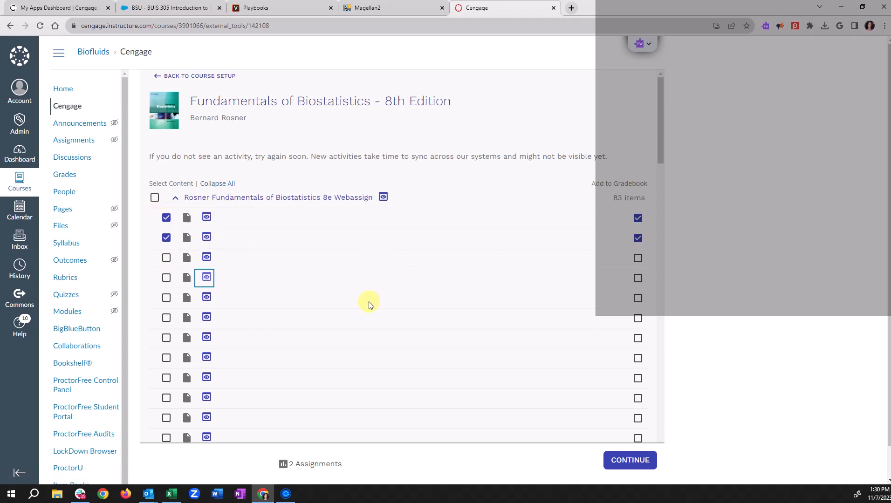
# Add the two selected activities to the Biofluids course, plus the eBook for Rosners Fundamentals of Biostatistics from the Cengage content list
pyautogui.scroll(-20, 368, 304)
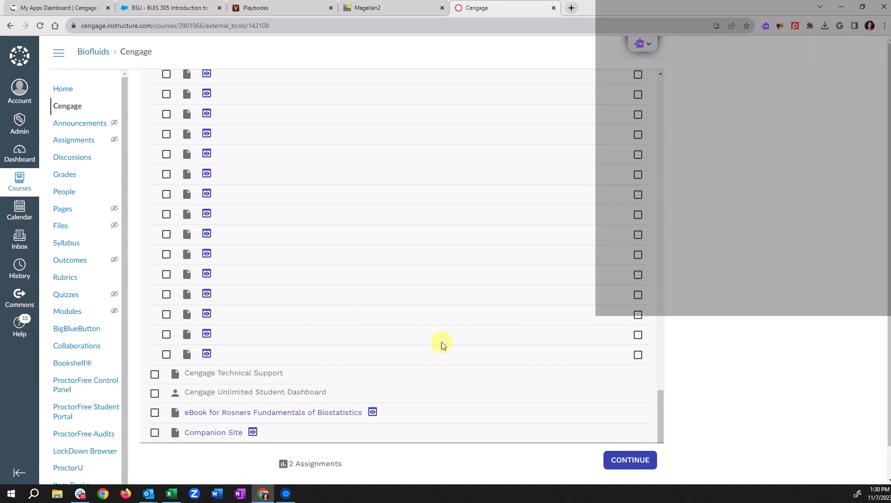
pyautogui.click(620, 463)
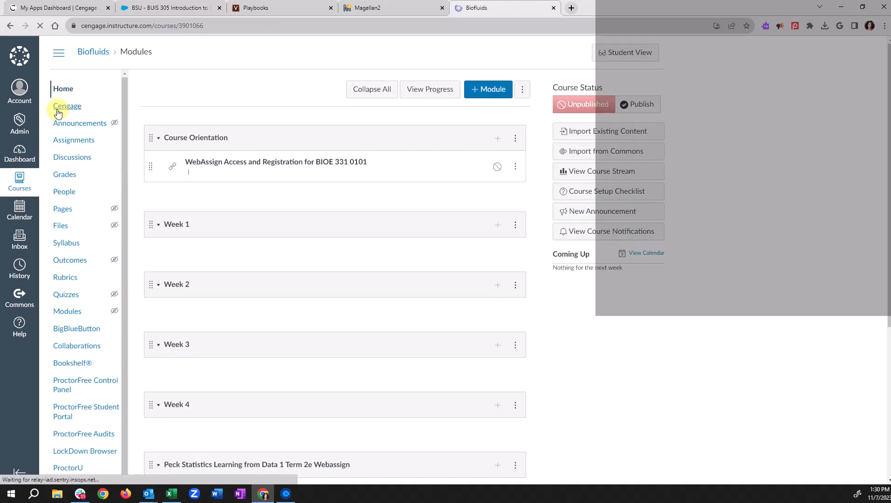
pyautogui.click(78, 109)
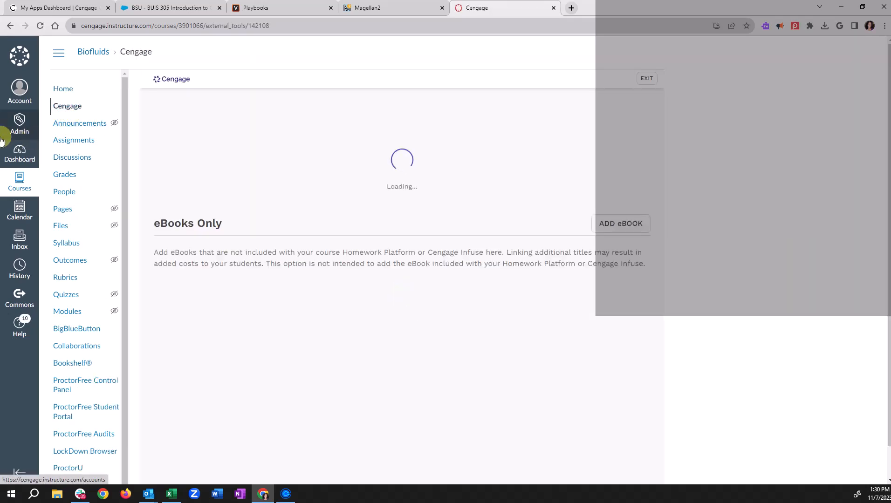
pyautogui.click(560, 191)
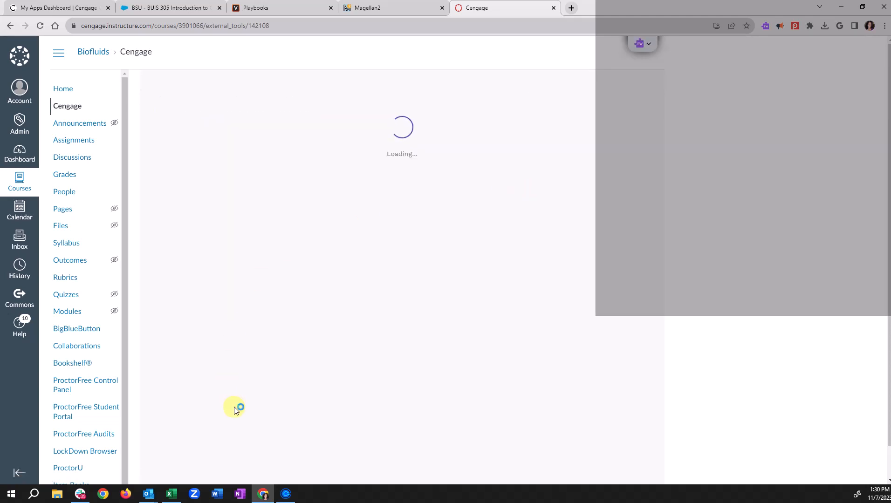
pyautogui.scroll(-10, 298, 368)
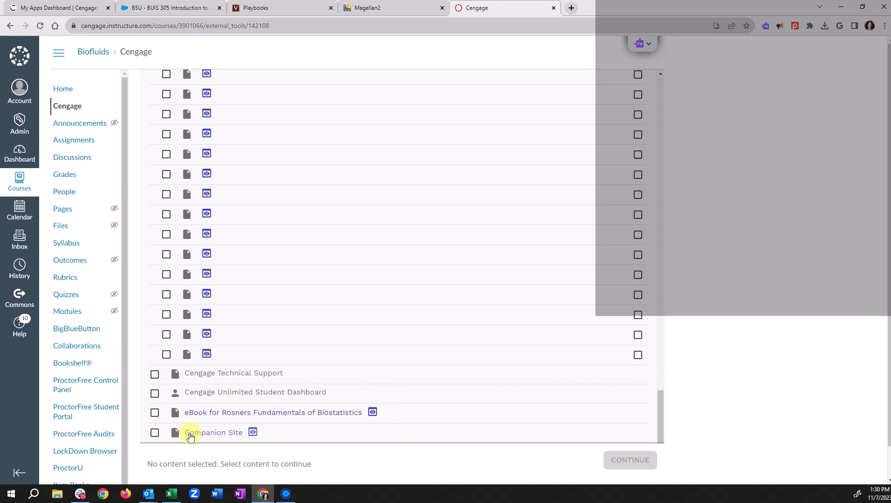
pyautogui.click(154, 412)
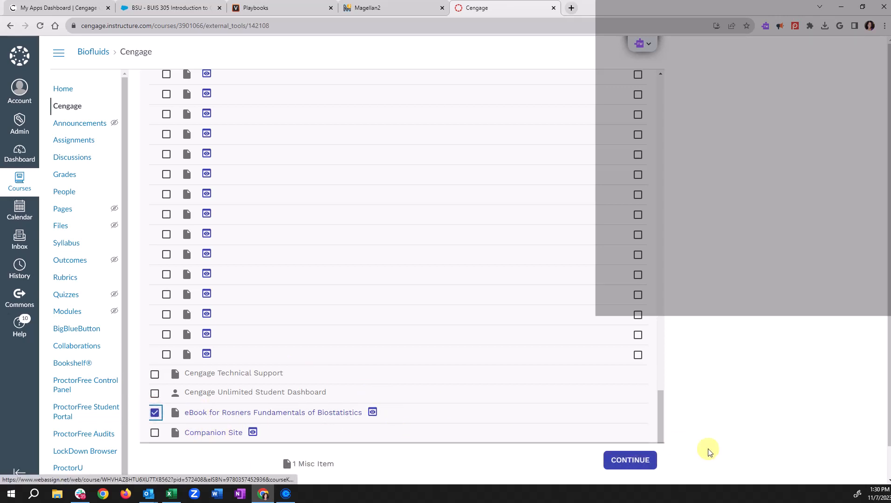
pyautogui.click(625, 462)
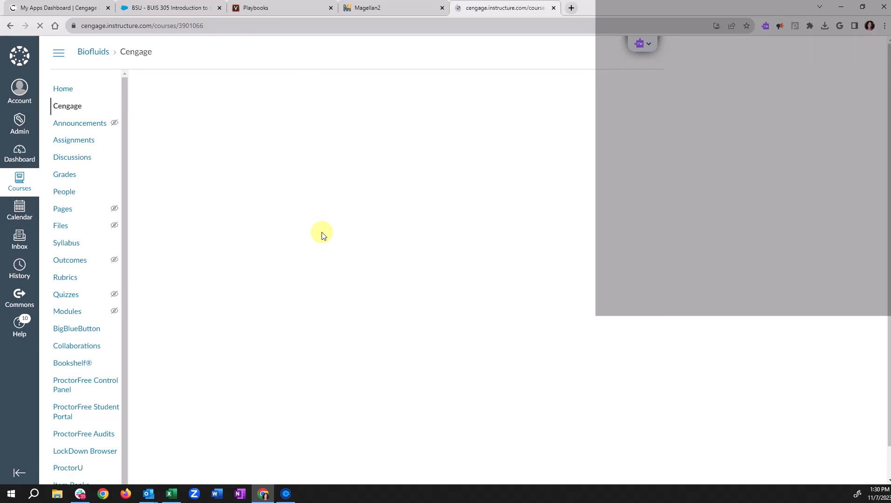
# Remove the three "Imported on 11/07/2023" text headers from the Rosner Fundamentals of Biostatistics 8e Webassign module
pyautogui.scroll(-10, 326, 261)
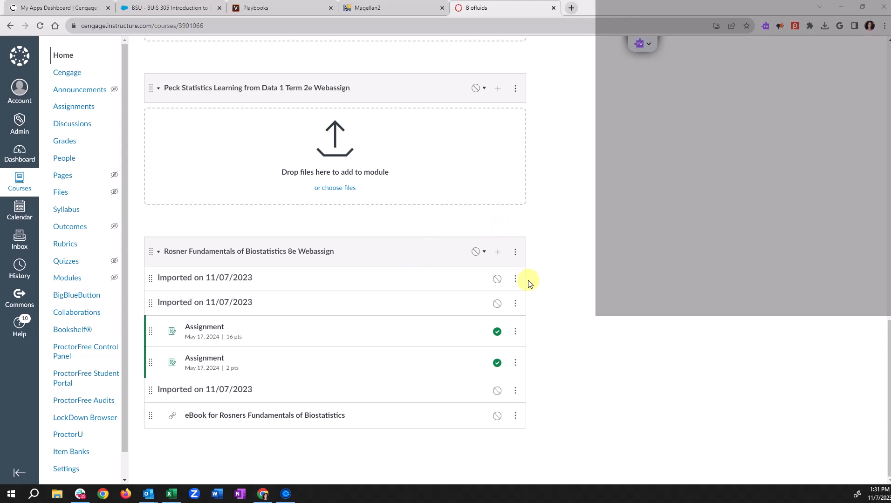
pyautogui.click(514, 278)
pyautogui.click(504, 350)
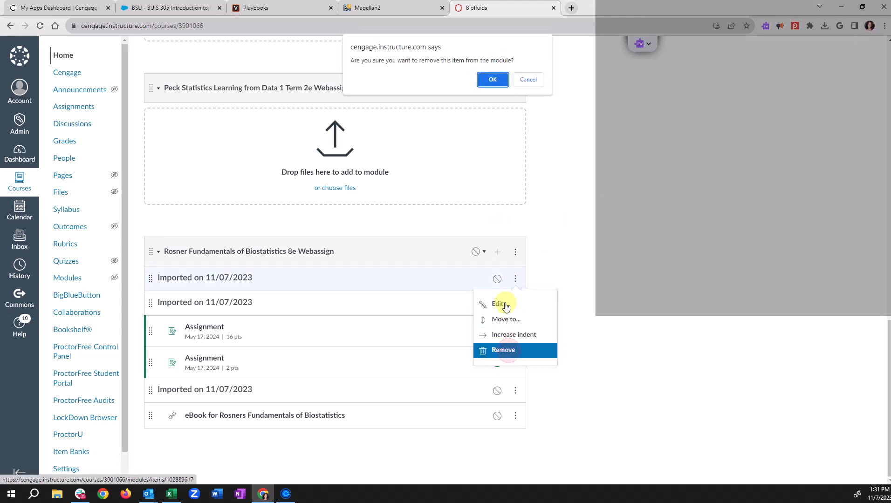
pyautogui.click(492, 79)
pyautogui.click(514, 305)
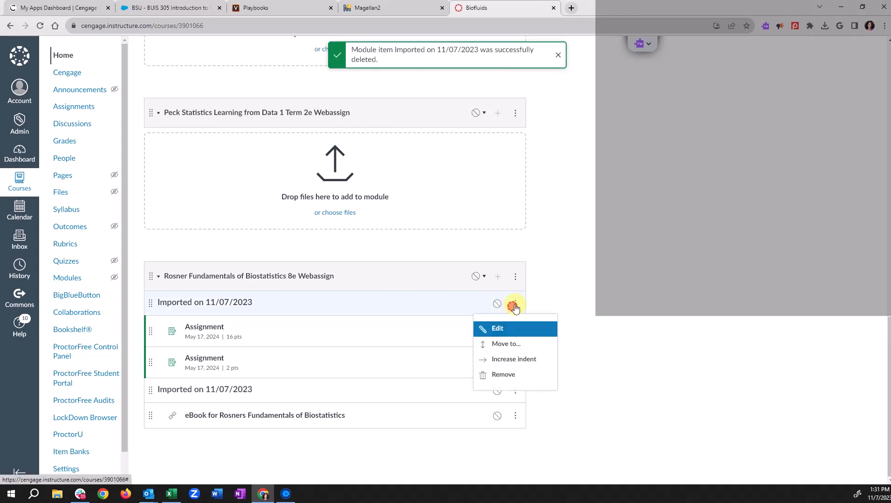
pyautogui.click(505, 375)
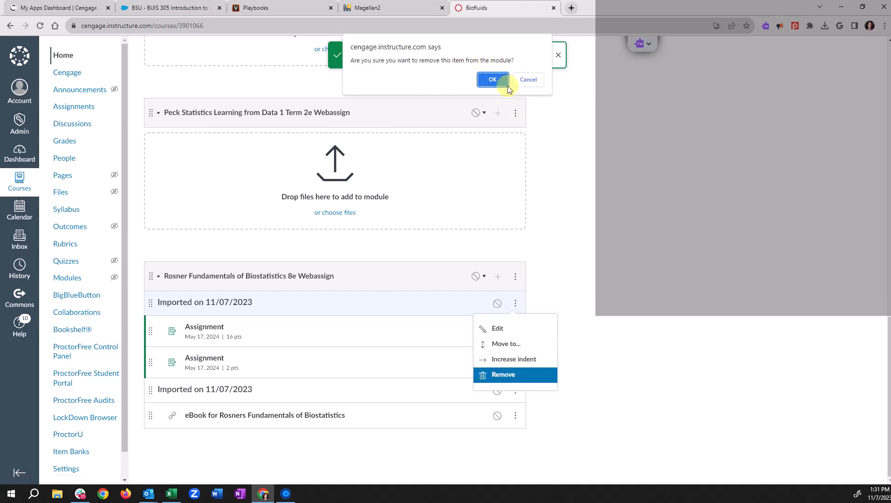
pyautogui.click(493, 80)
pyautogui.click(515, 391)
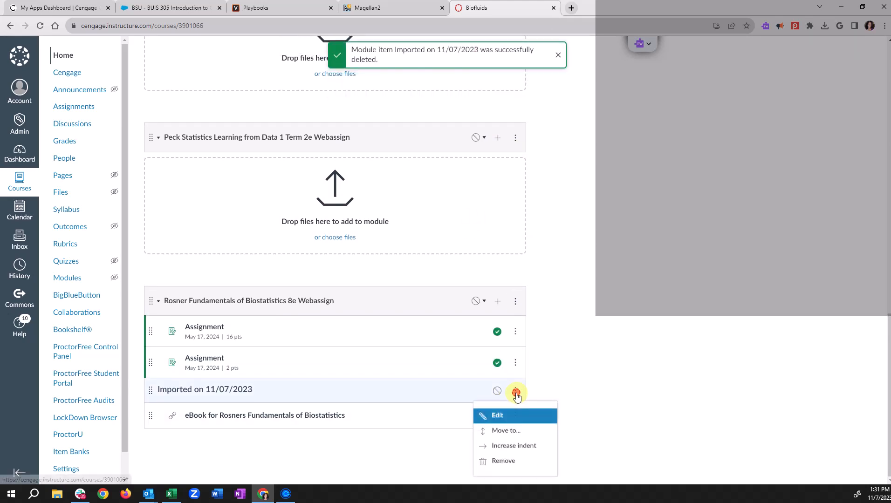
pyautogui.click(503, 462)
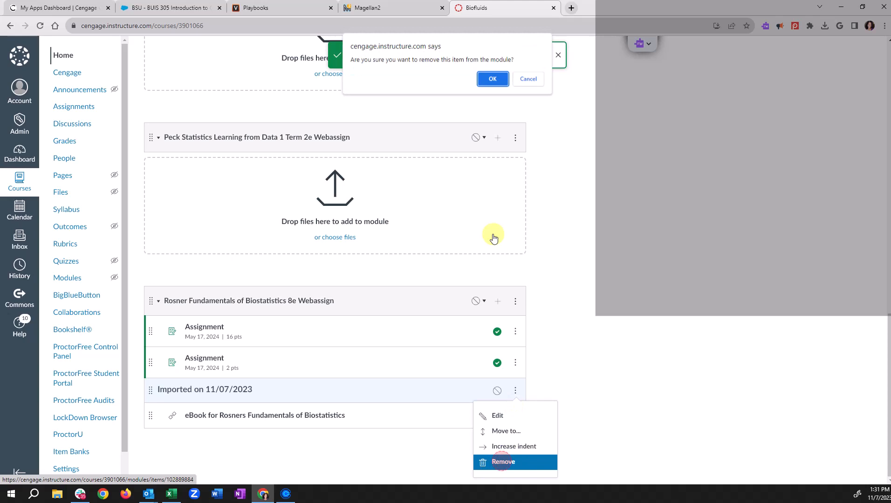
pyautogui.click(493, 79)
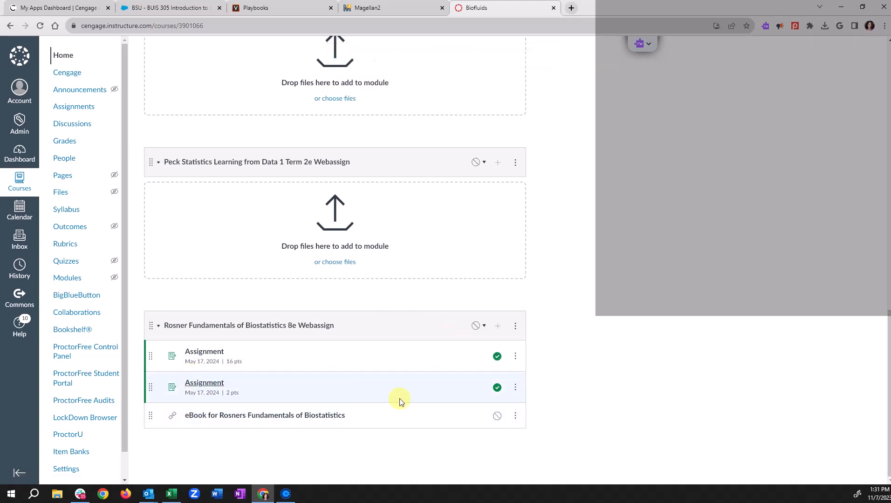
# Move all contents of the Rosner Fundamentals of Biostatistics 8e Webassign module into the Week 1 module
pyautogui.click(513, 330)
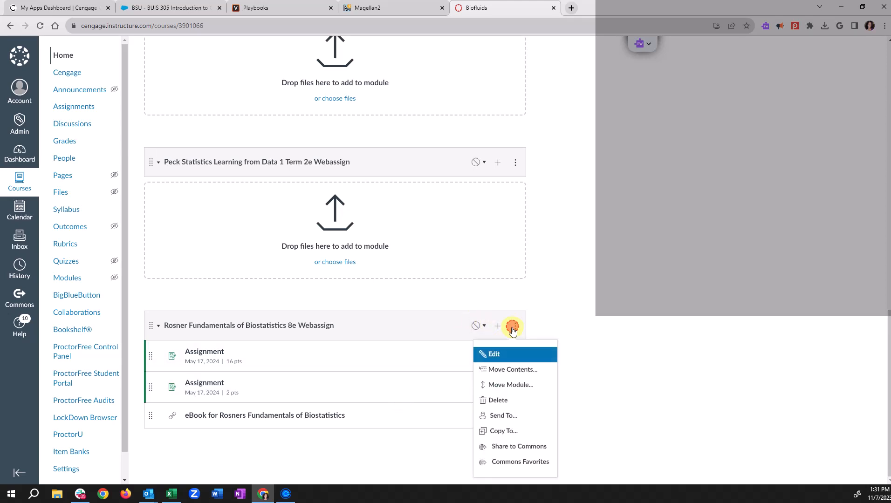
pyautogui.click(493, 371)
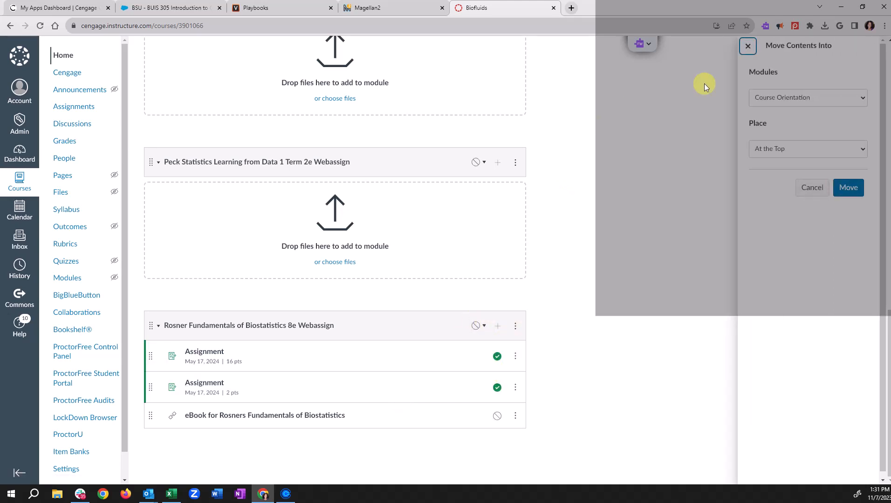
pyautogui.click(794, 154)
pyautogui.click(781, 90)
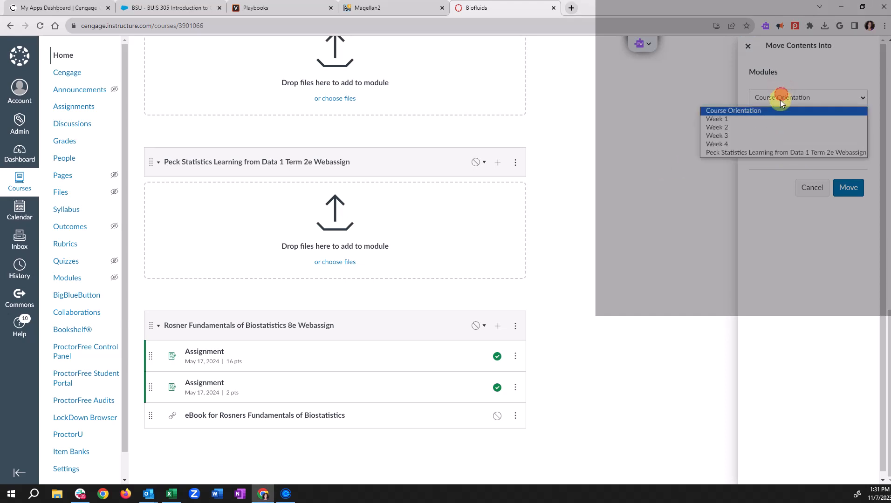
pyautogui.click(754, 119)
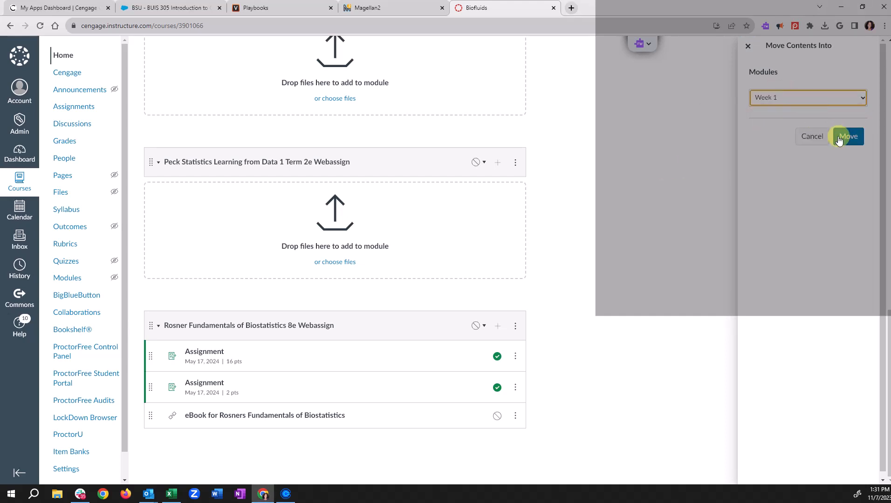
pyautogui.click(848, 187)
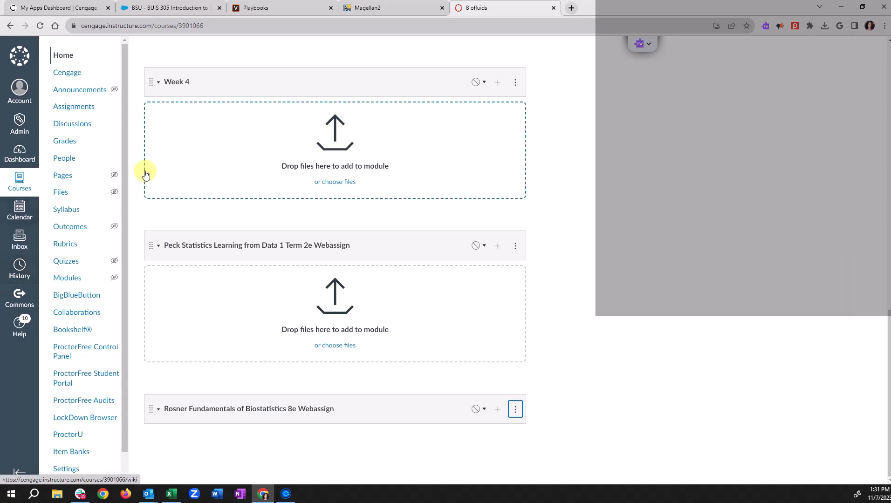
# Place the eBook for Rosners Fundamentals of Biostatistics above the two assignments in Week 1 and publish it
pyautogui.scroll(20, 144, 174)
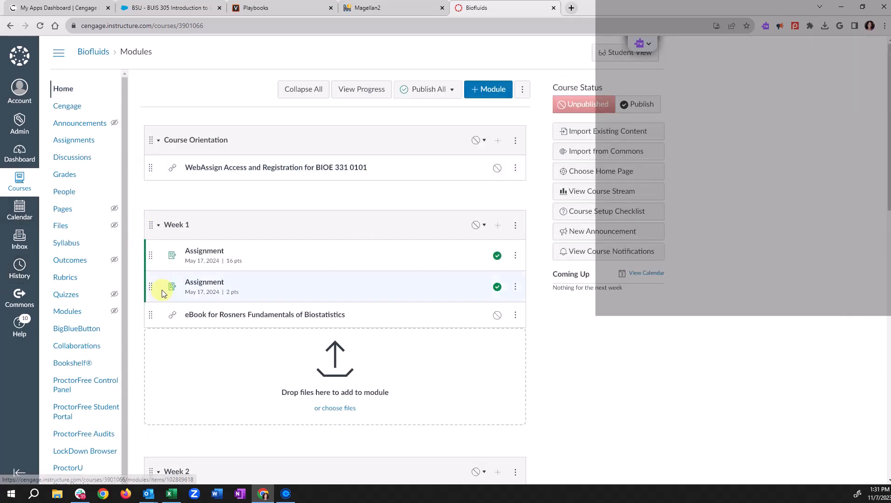
pyautogui.moveTo(150, 313); pyautogui.dragTo(174, 250)
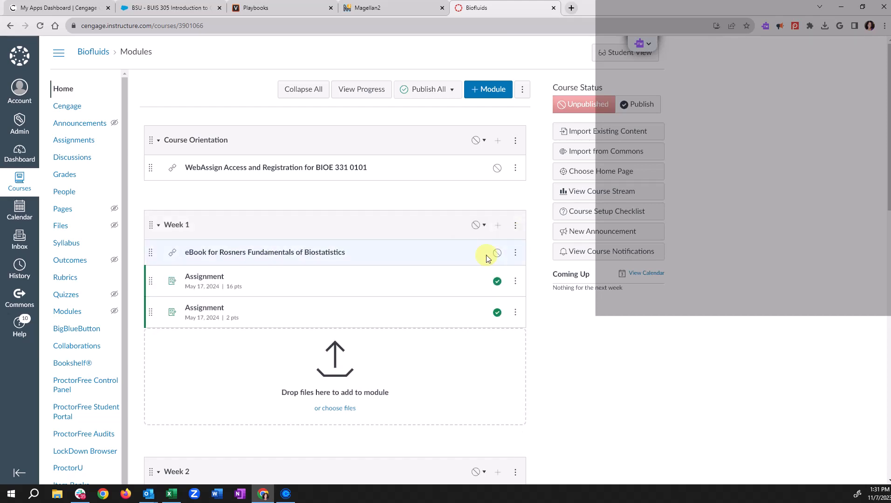
pyautogui.click(497, 253)
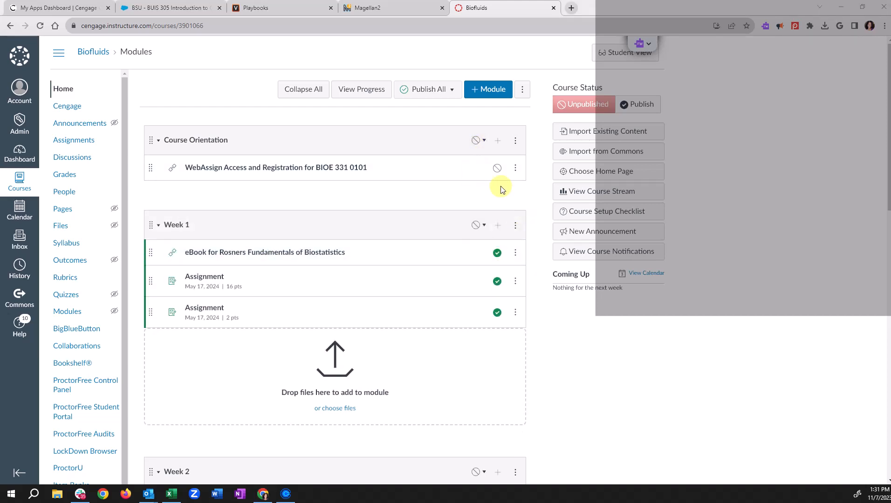
# Publish the Course Orientation and Week 1 modules together with all their items
pyautogui.click(477, 140)
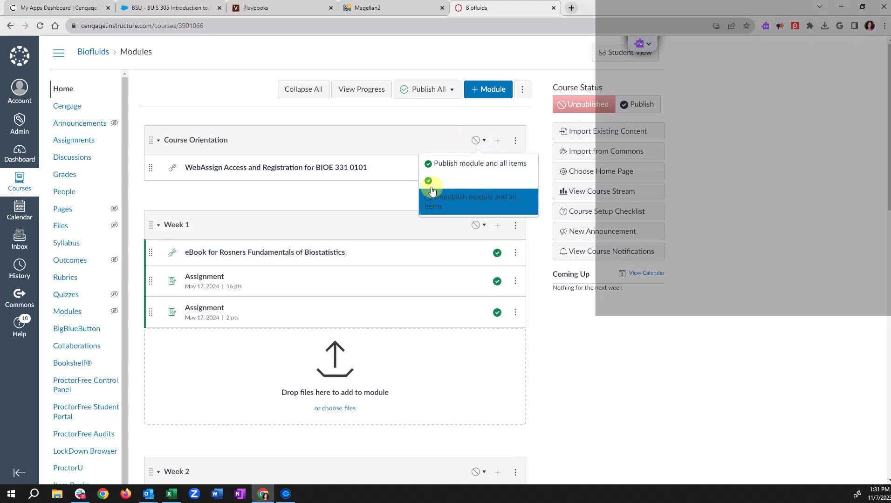
pyautogui.click(472, 164)
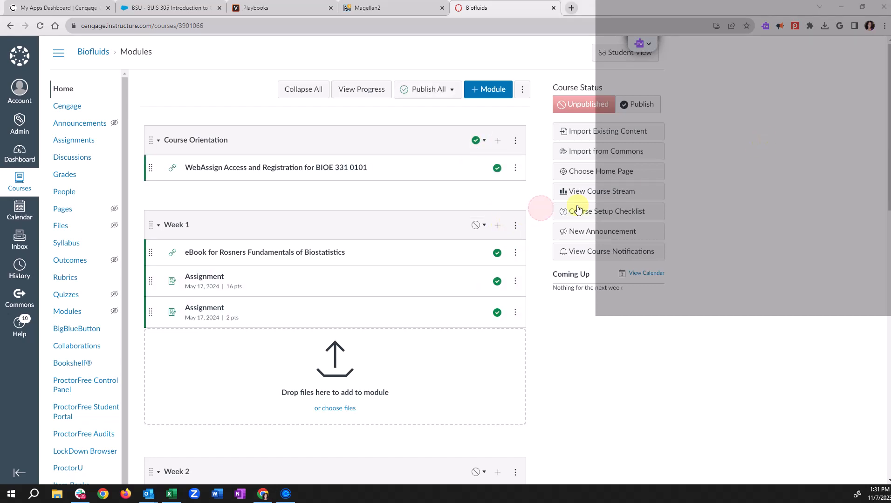
pyautogui.click(479, 225)
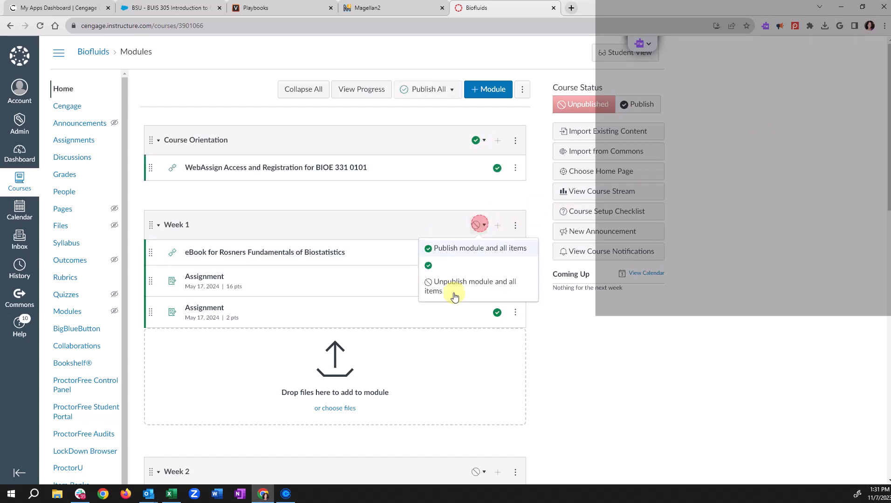
pyautogui.click(480, 247)
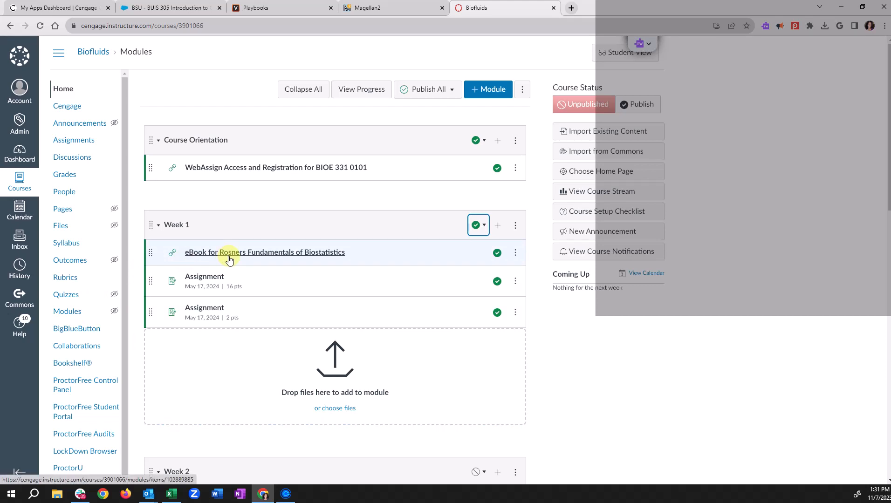
# Load the 16-point Week 1 assignment in a new window to examine it, and check the added assignments in the course gradebook
pyautogui.click(212, 278)
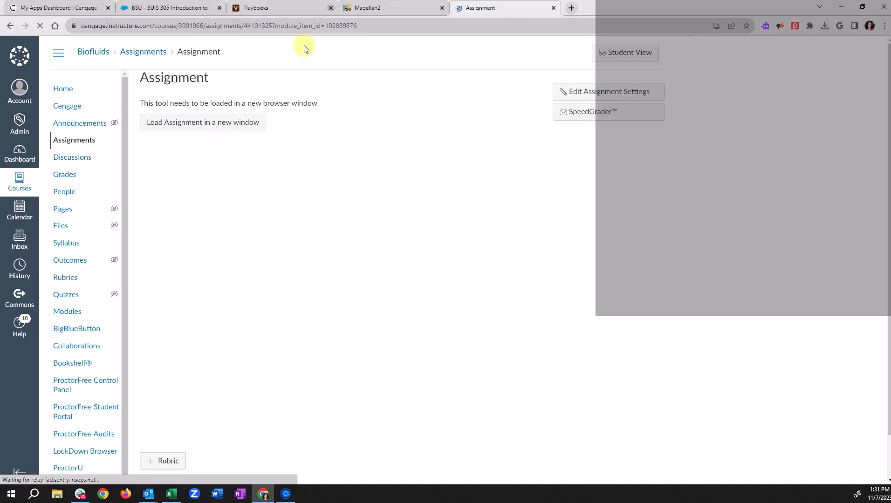
pyautogui.click(185, 124)
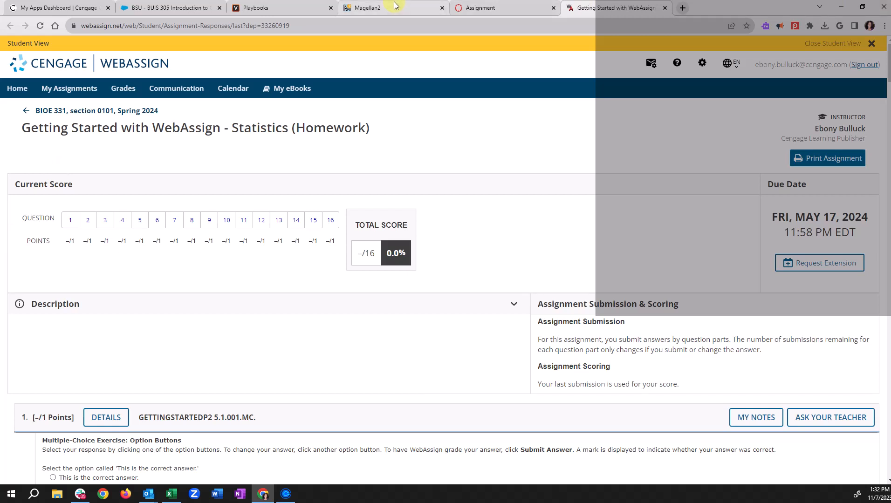
pyautogui.click(487, 7)
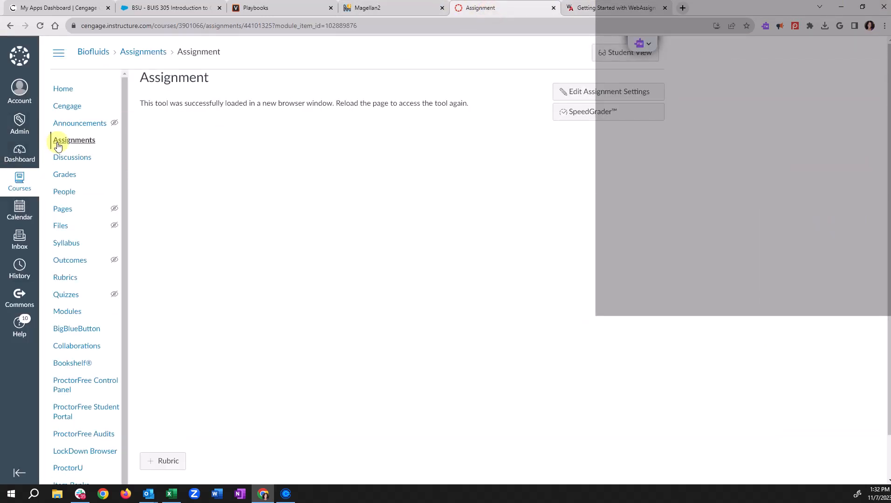
pyautogui.click(74, 313)
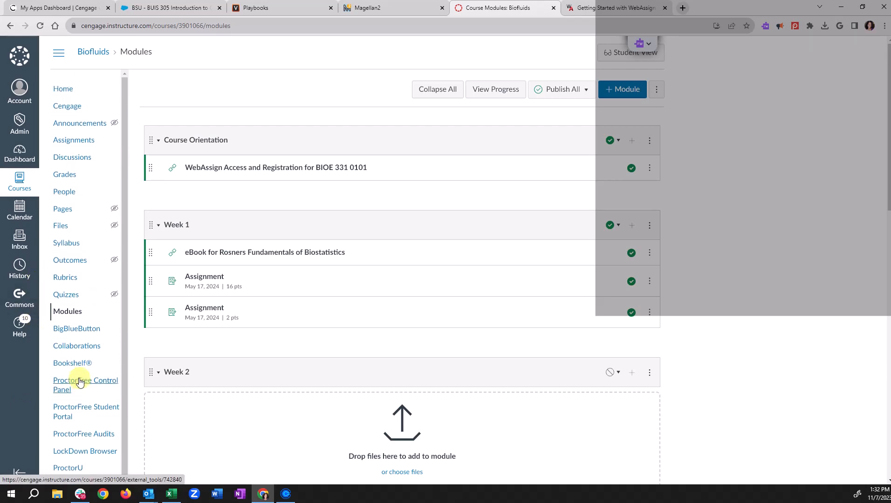
pyautogui.click(66, 175)
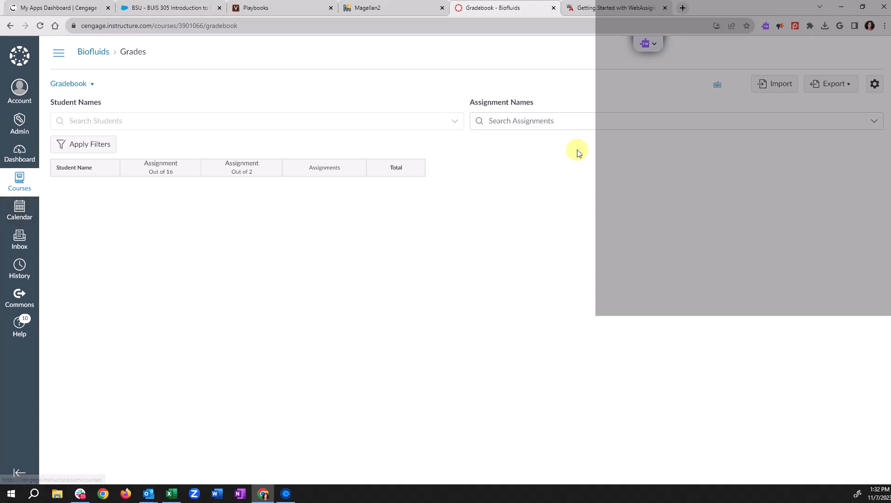
# Load Cengage's MindTap training page at cengage.com/training/mindtap in a new browser tab
pyautogui.click(680, 7)
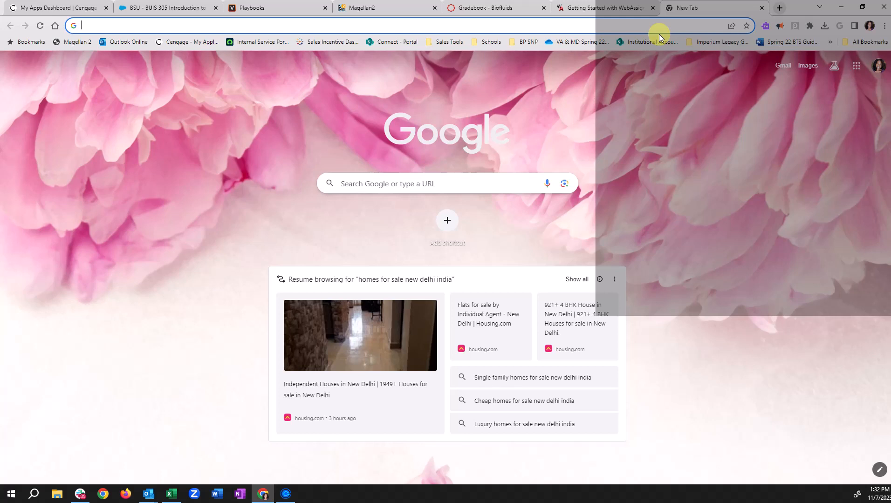
pyautogui.write('q')
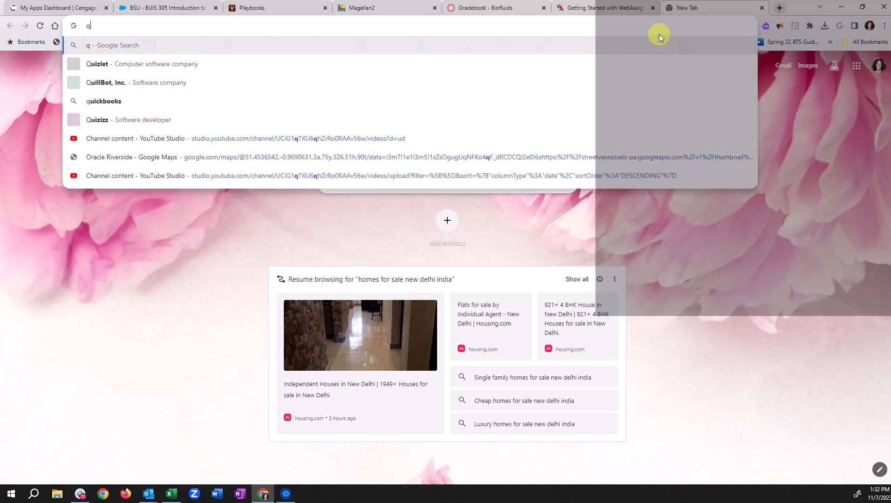
pyautogui.press('BackSpace')
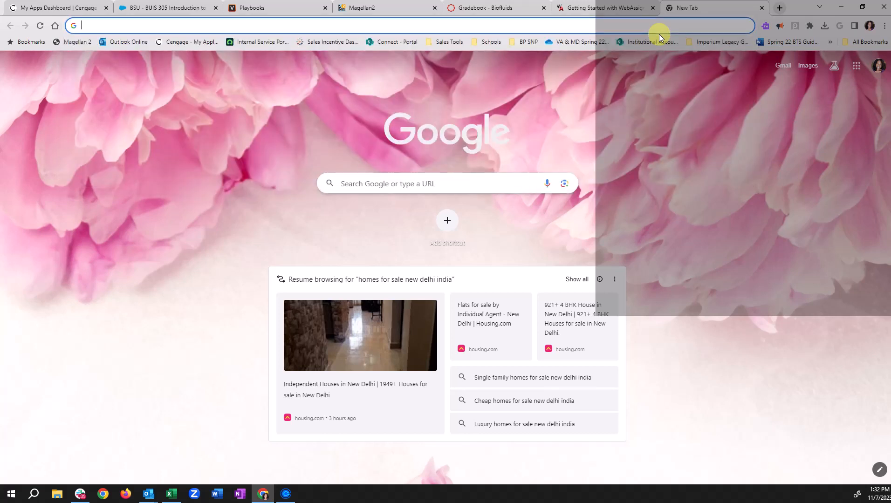
pyautogui.write('cengage.com/training/mindtap')
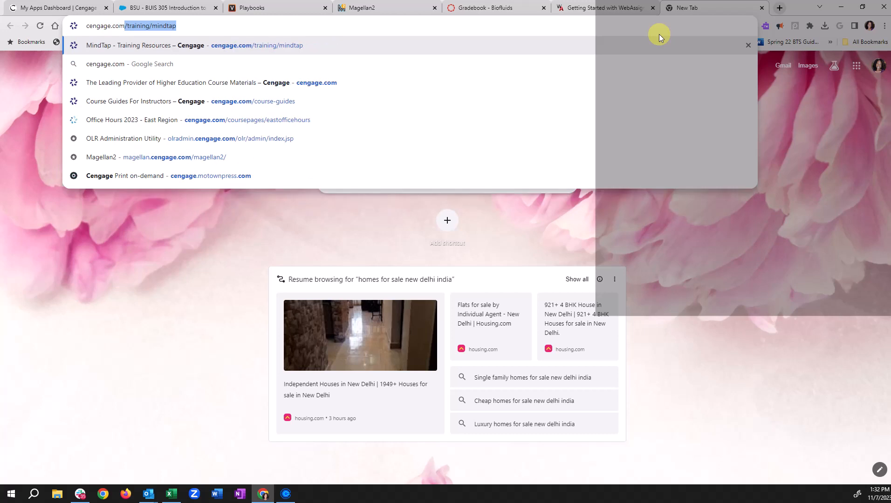
pyautogui.press('Return')
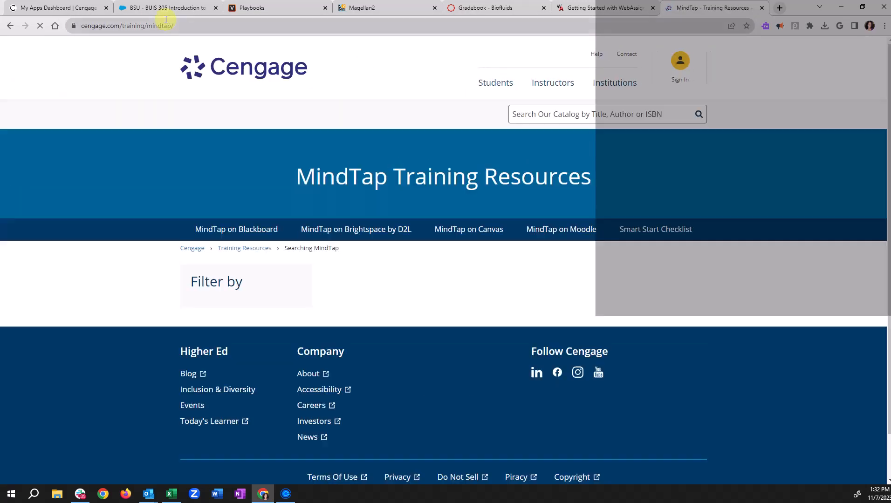
# Change the address to the WebAssign on Blackboard training page, cengage.com/training/webassign/blackboard, and load it
pyautogui.click(207, 30)
pyautogui.press('BackSpace')
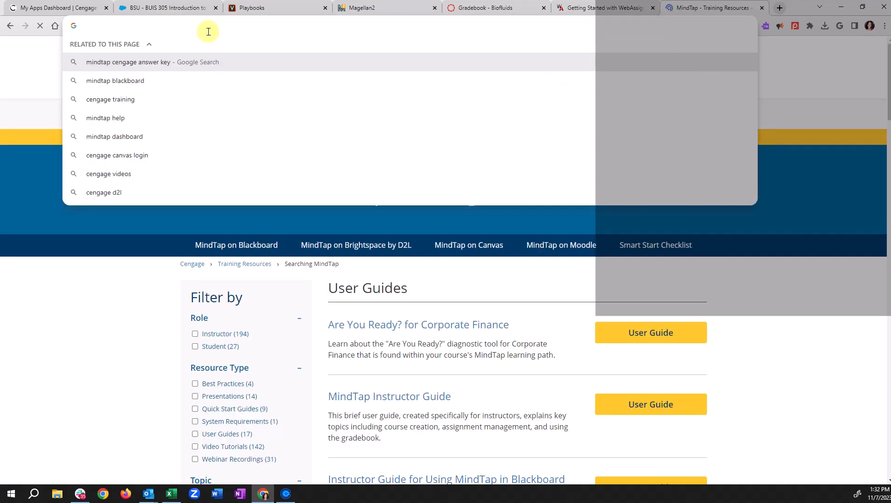
pyautogui.write('cengage.com/t')
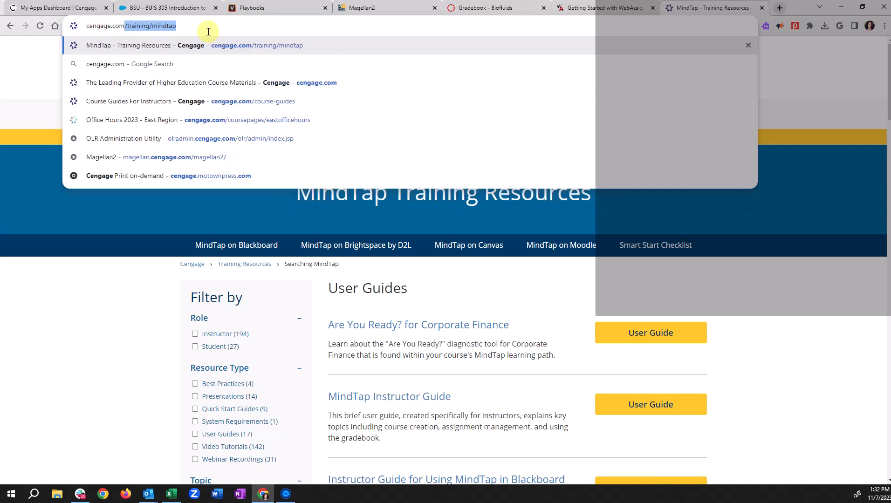
pyautogui.write('raining/')
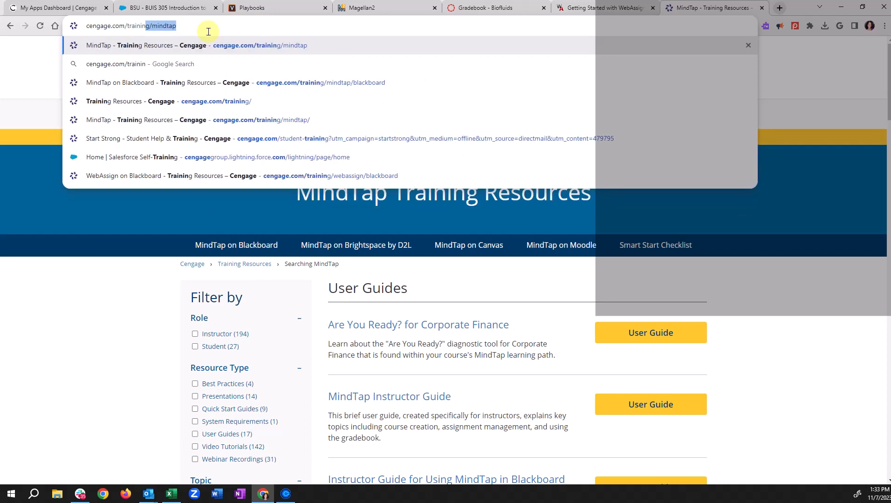
pyautogui.write('we')
pyautogui.press('Return')
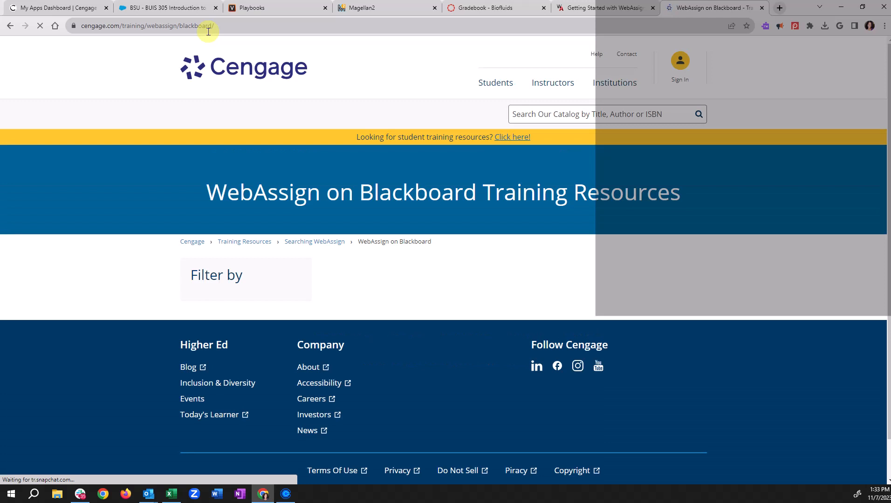
# Shorten the address to cengage.com/training/webassign and load the general WebAssign training resources page
pyautogui.click(208, 29)
pyautogui.press('End')
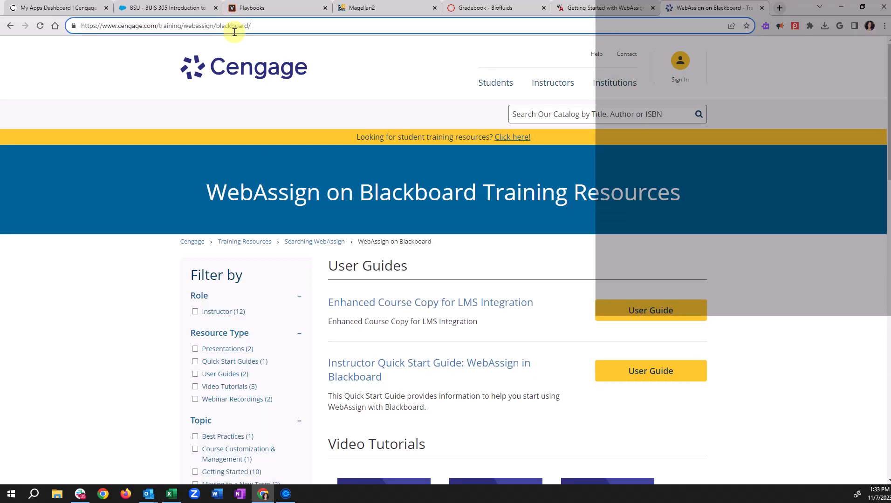
pyautogui.press('BackSpace')
pyautogui.press('BackSpace')
pyautogui.press('BackSpace')
pyautogui.press('BackSpace')
pyautogui.press('BackSpace')
pyautogui.press('BackSpace')
pyautogui.press('BackSpace')
pyautogui.press('BackSpace')
pyautogui.press('BackSpace')
pyautogui.press('BackSpace')
pyautogui.press('BackSpace')
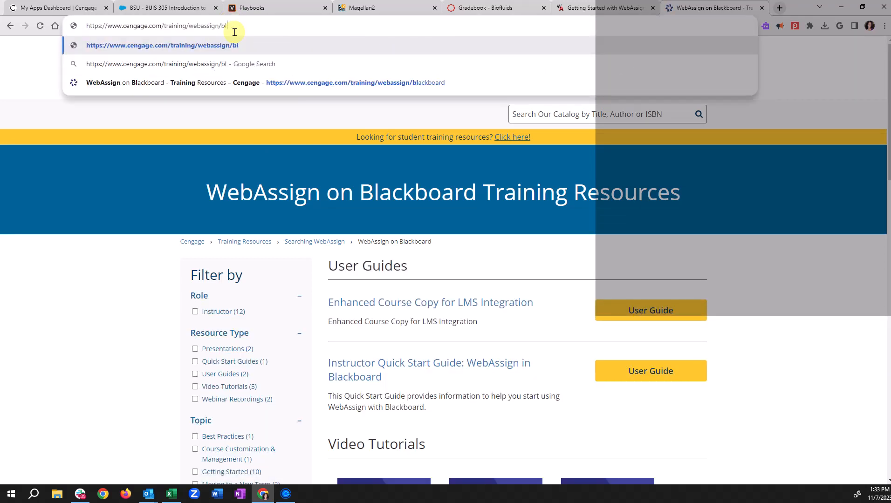
pyautogui.press('Return')
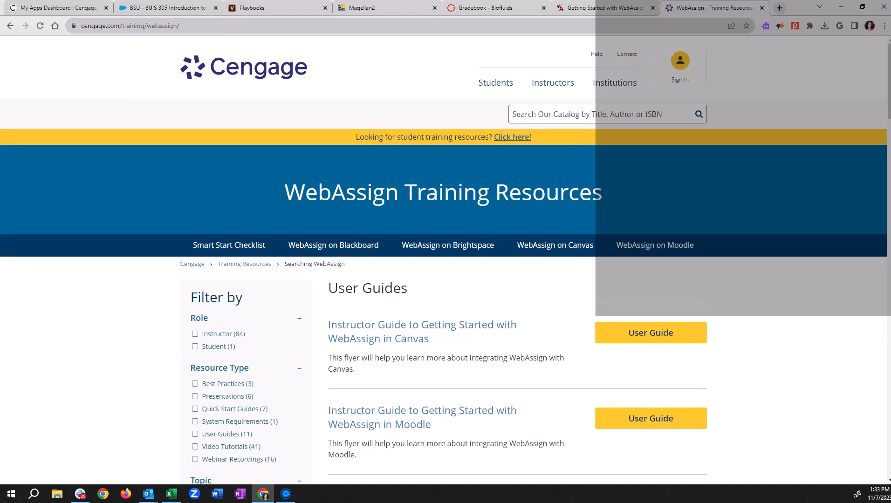
# Look through the user guides, video tutorials, webinar recordings and presentations on the general WebAssign training page
pyautogui.scroll(-7, 456, 379)
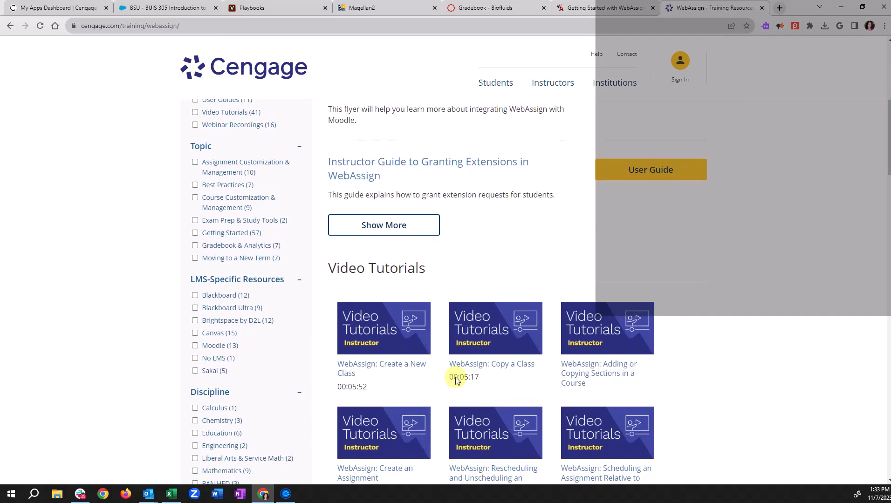
pyautogui.scroll(4, 456, 380)
pyautogui.scroll(-20, 455, 379)
pyautogui.scroll(10, 456, 380)
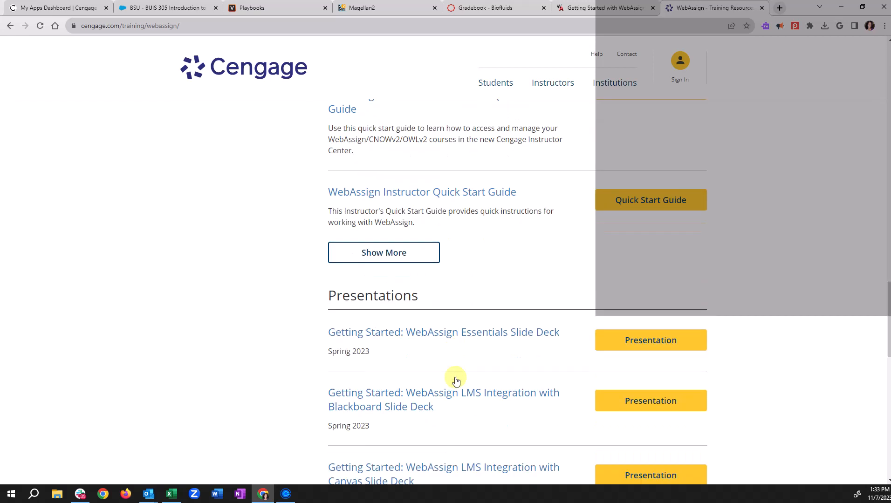
pyautogui.scroll(15, 455, 380)
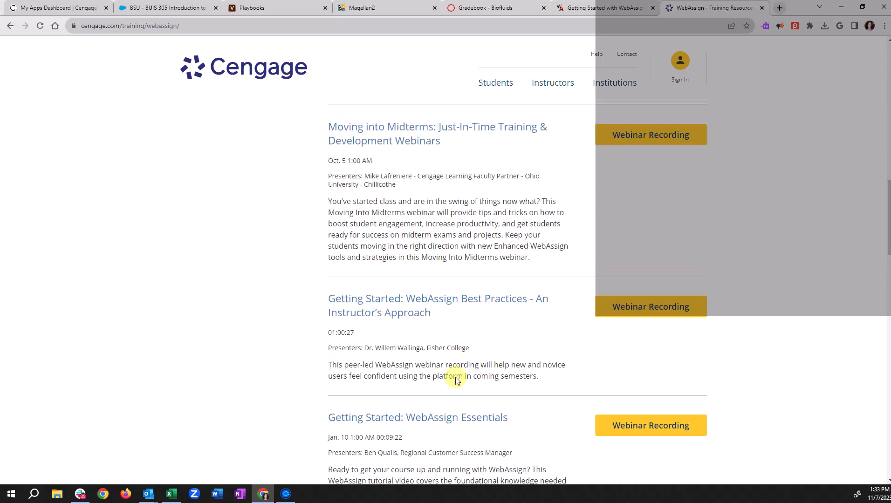
pyautogui.scroll(4, 456, 379)
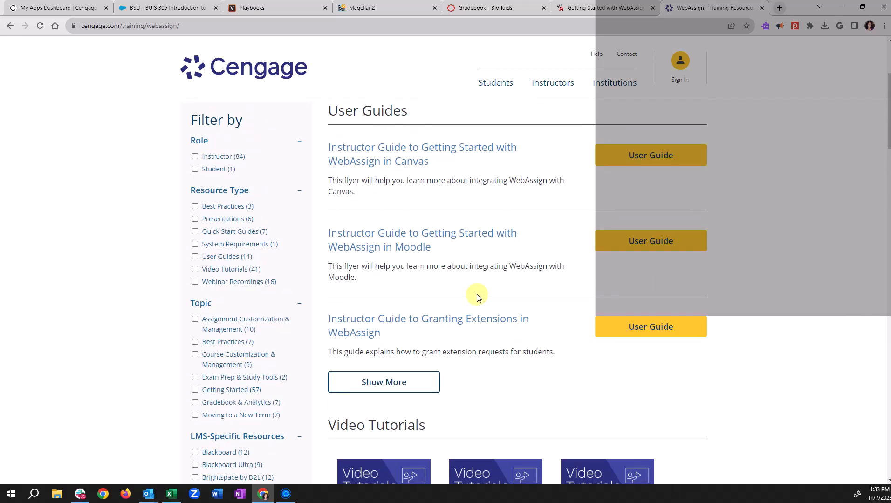
pyautogui.scroll(2, 477, 298)
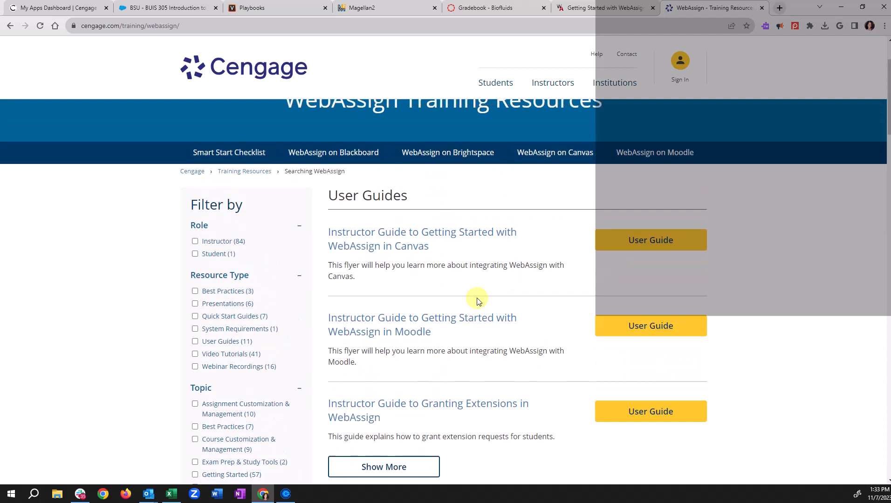
# Visit the WebAssign on Canvas training resources, expand the full list of video tutorials, and look over the webinars and quick start guides
pyautogui.click(551, 156)
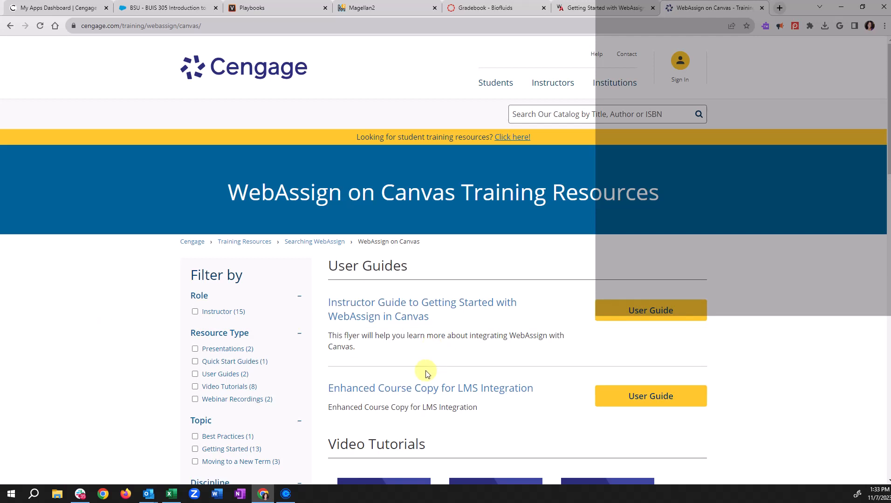
pyautogui.scroll(-10, 427, 374)
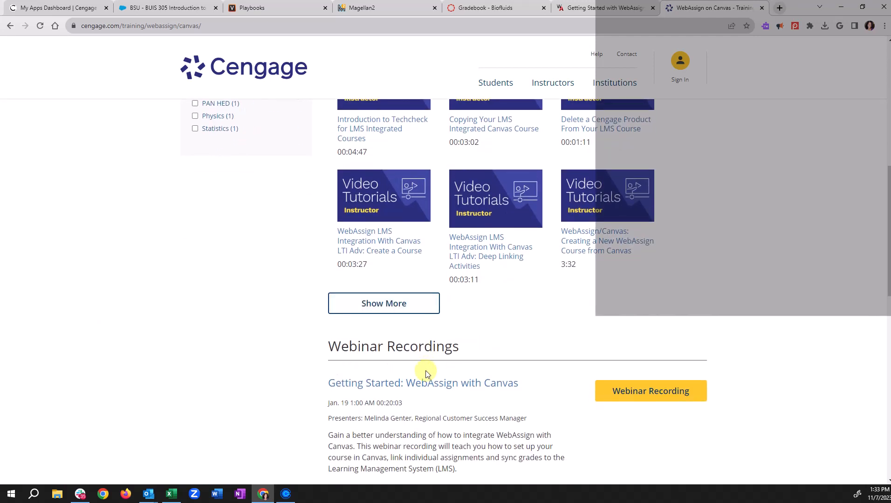
pyautogui.scroll(-1, 427, 374)
pyautogui.scroll(-2, 428, 375)
pyautogui.click(377, 176)
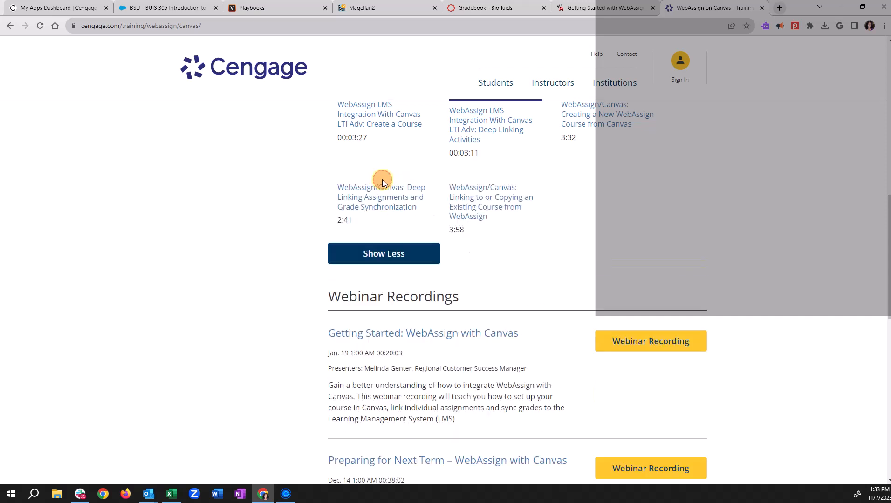
pyautogui.scroll(4, 466, 241)
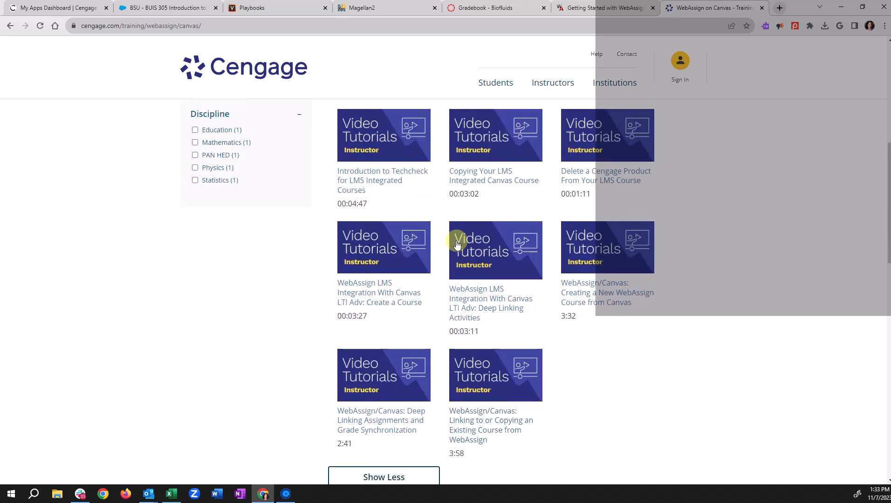
pyautogui.scroll(-6, 457, 243)
pyautogui.scroll(-3, 456, 242)
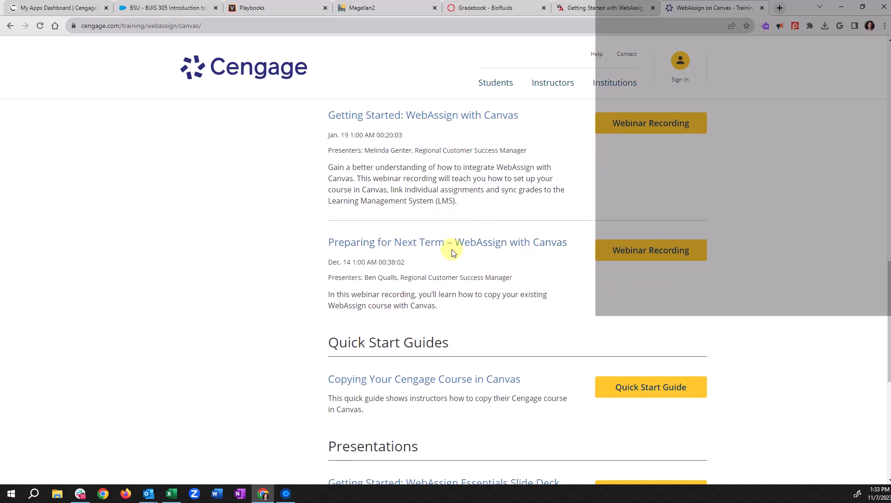
pyautogui.scroll(1, 453, 252)
pyautogui.scroll(-2, 455, 254)
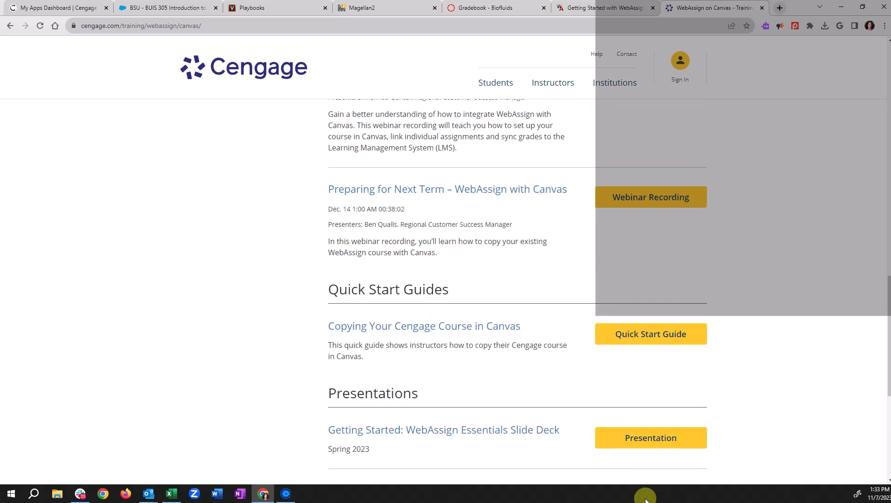
pyautogui.scroll(6, 461, 300)
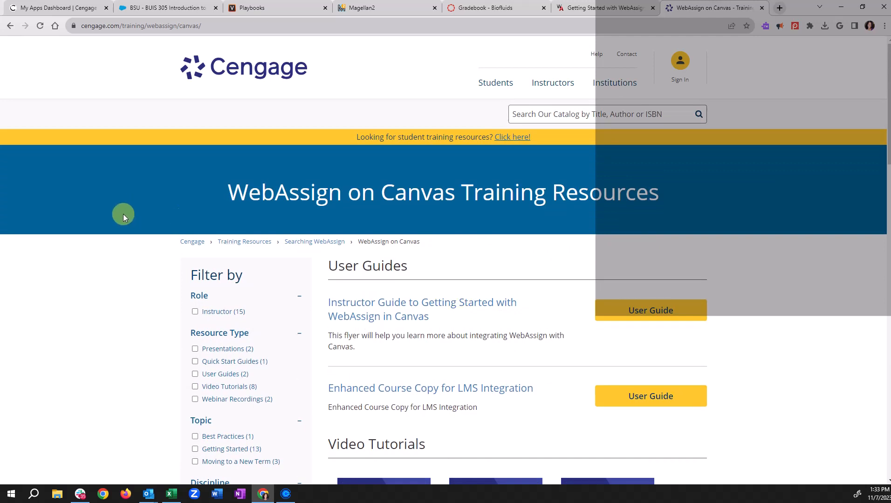
# Return to the general WebAssign training resources and open the instructor user guide for getting started with WebAssign in Canvas
pyautogui.click(9, 25)
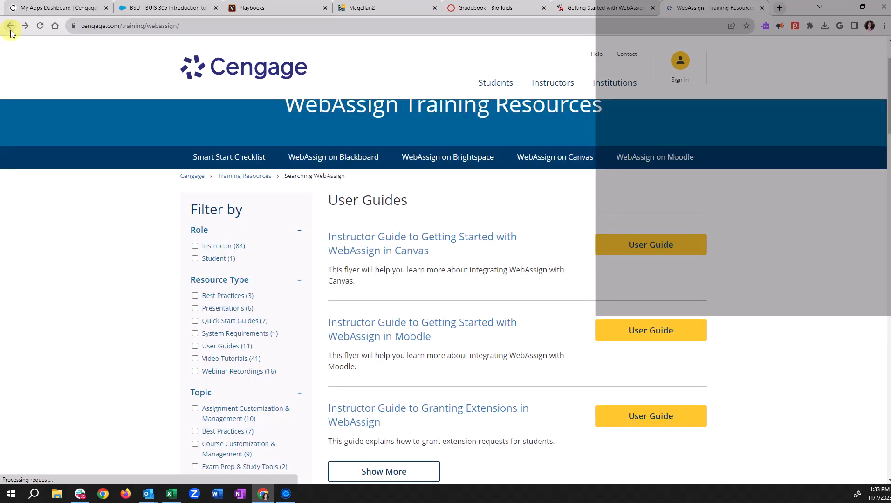
pyautogui.scroll(-8, 396, 335)
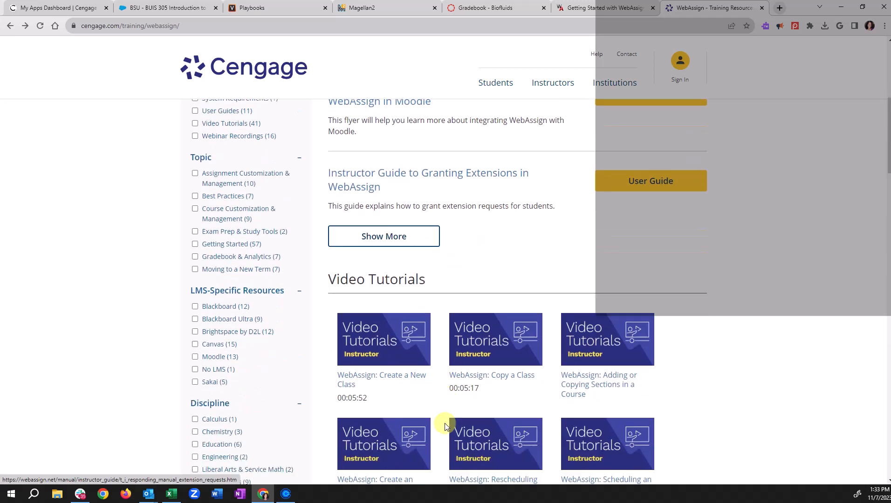
pyautogui.scroll(-6, 507, 431)
pyautogui.scroll(6, 505, 424)
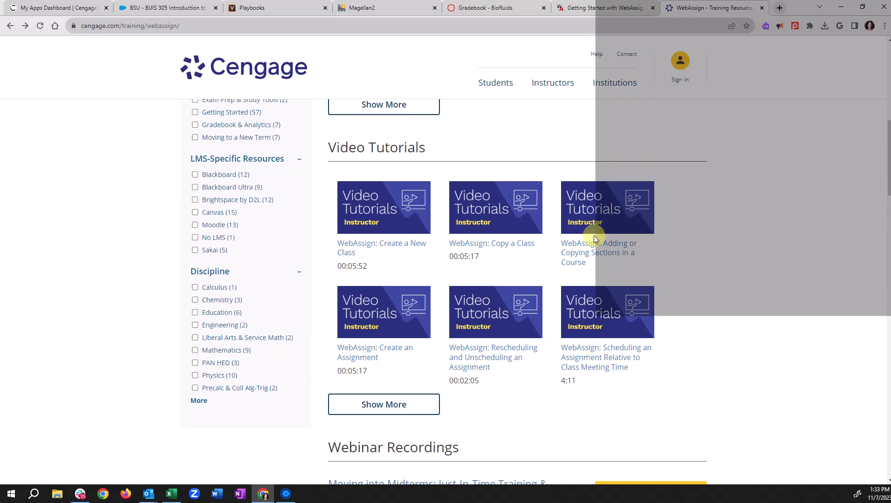
pyautogui.scroll(3, 495, 244)
pyautogui.scroll(2, 457, 242)
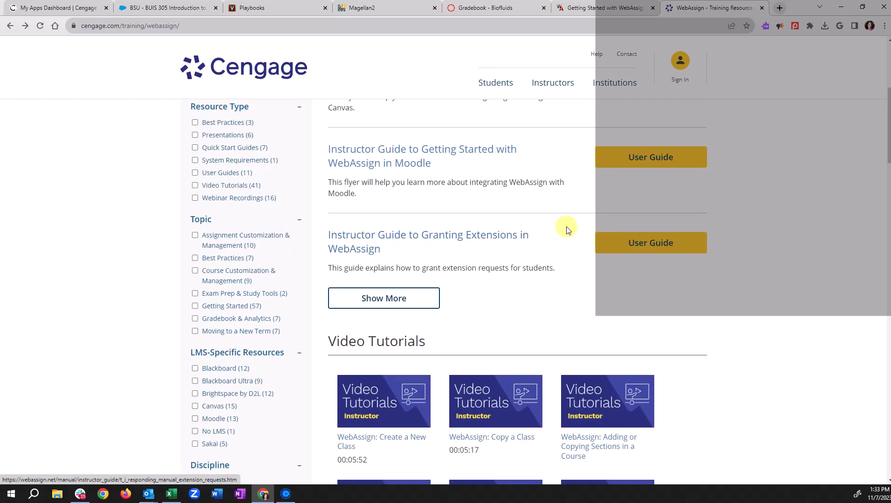
pyautogui.scroll(3, 566, 229)
pyautogui.scroll(3, 566, 229)
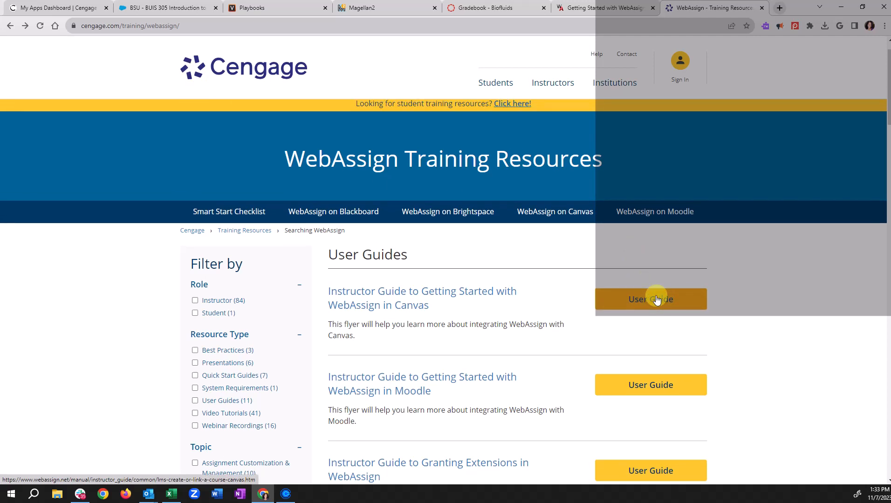
pyautogui.click(657, 300)
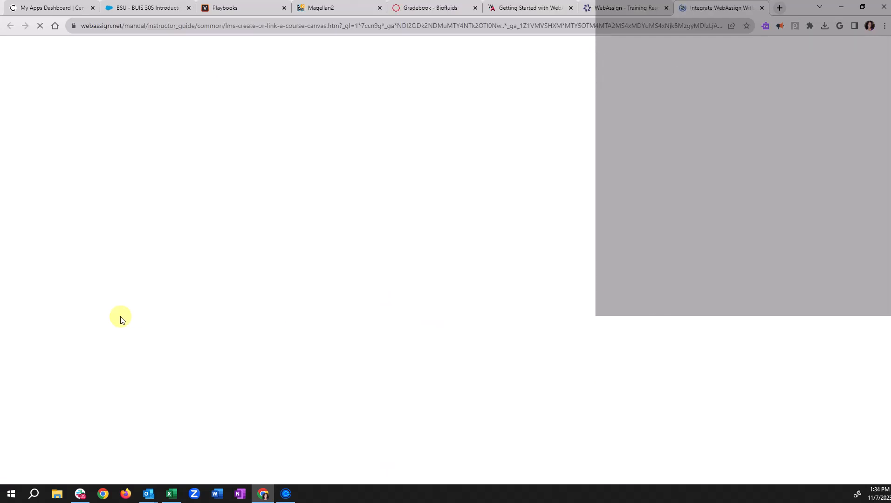